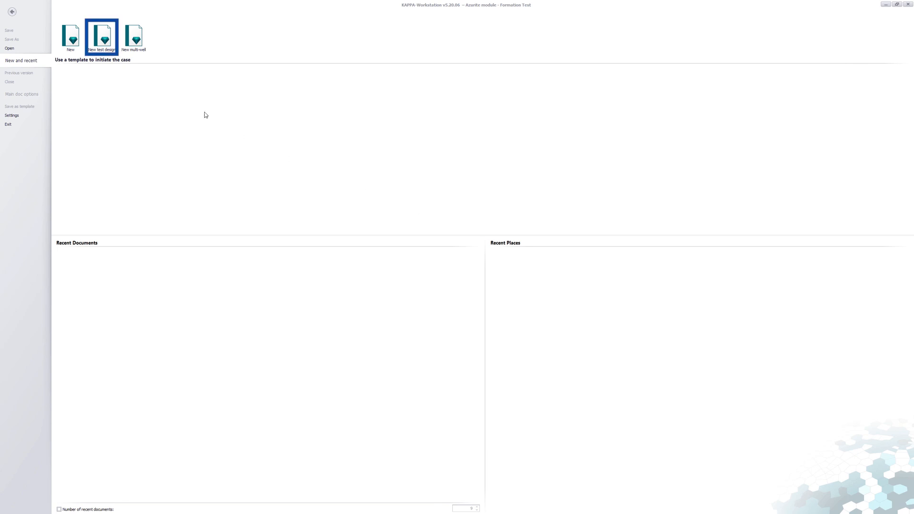
Step: Create a new test design document, keeping the default main options and the default run settings
left_click(105, 50)
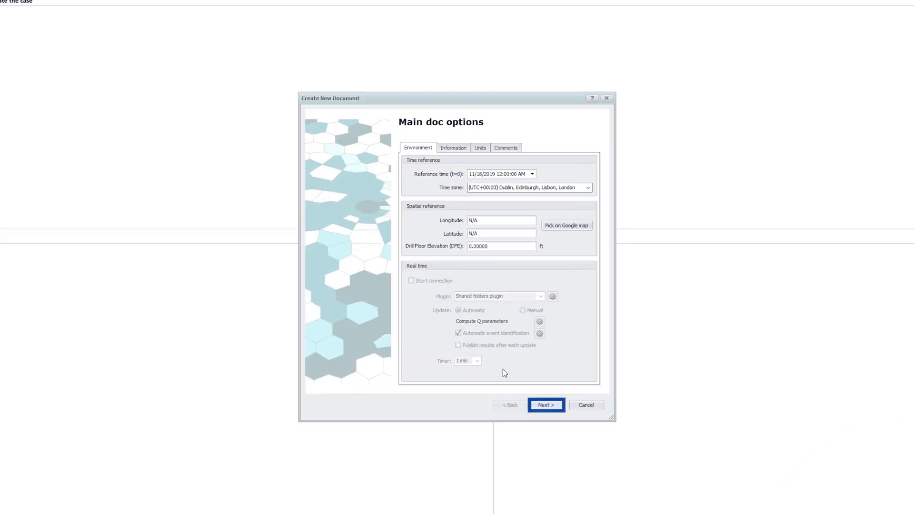
left_click(561, 405)
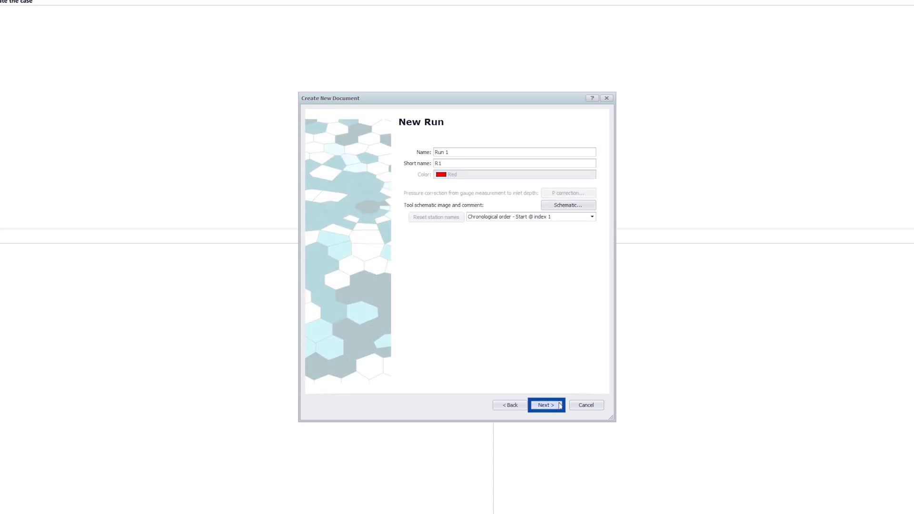
left_click(560, 406)
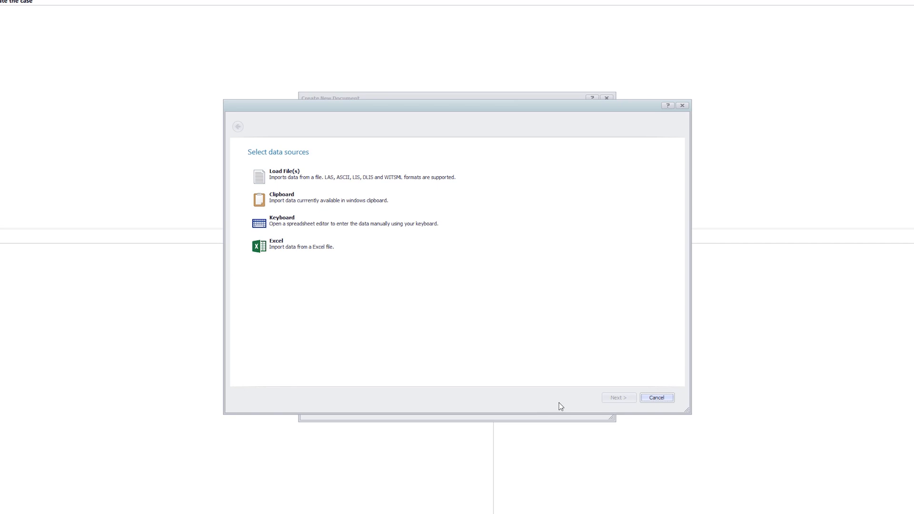
Step: Load rates test design.xlsx as an Excel data source with the Schlumberger MRPO tool module
left_click(318, 257)
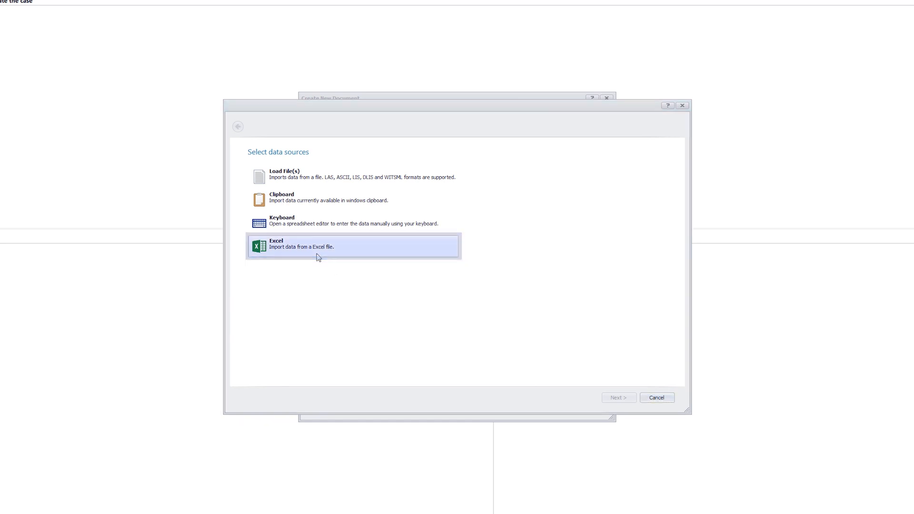
left_click(327, 180)
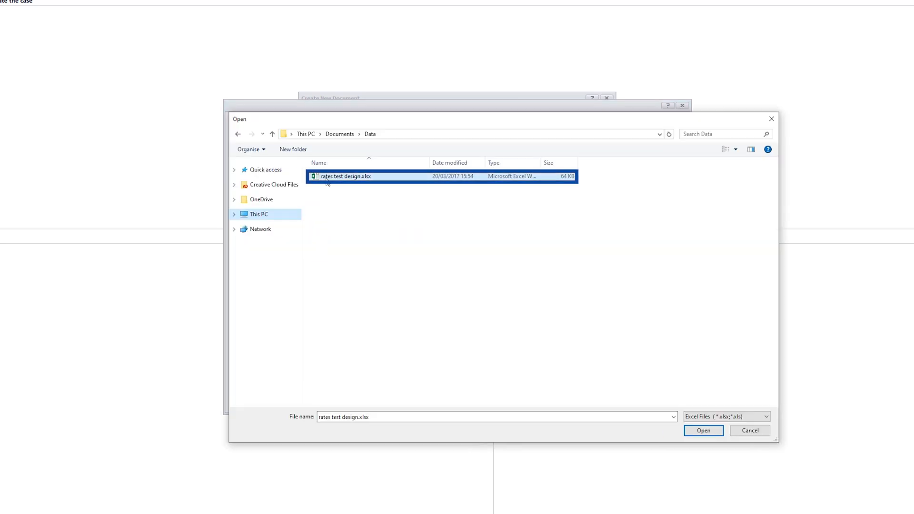
left_click(704, 430)
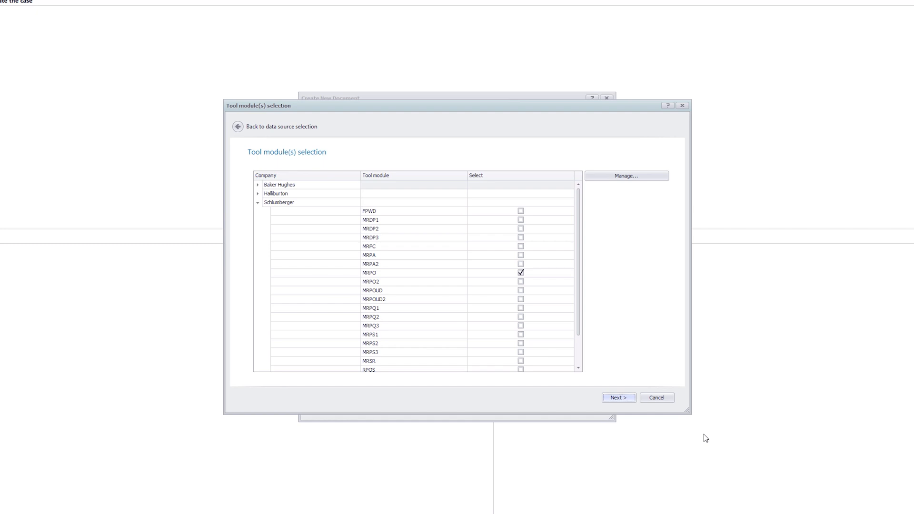
left_click(633, 398)
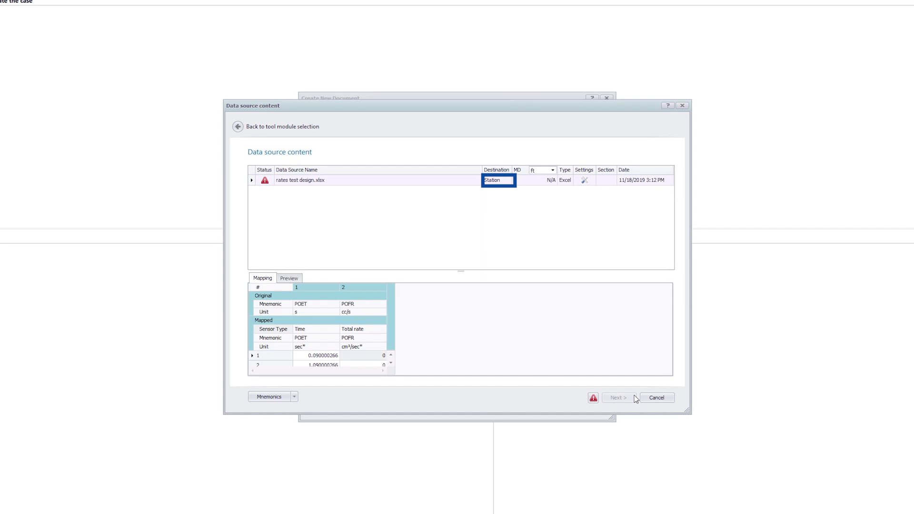
Step: Set the station's measured depth to 3000 ft, check the Excel load settings, and accept the data source content
left_click(554, 184)
left_click(546, 180)
type("30")
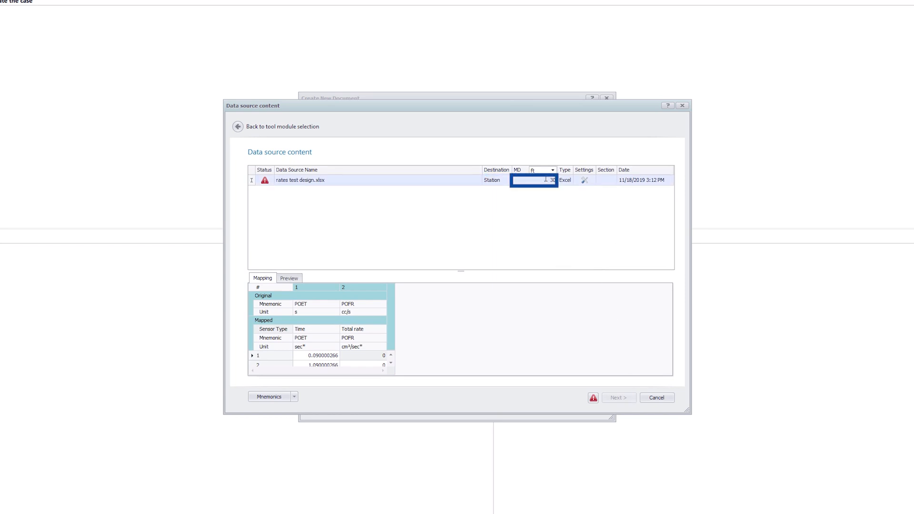
type("00")
left_click(590, 180)
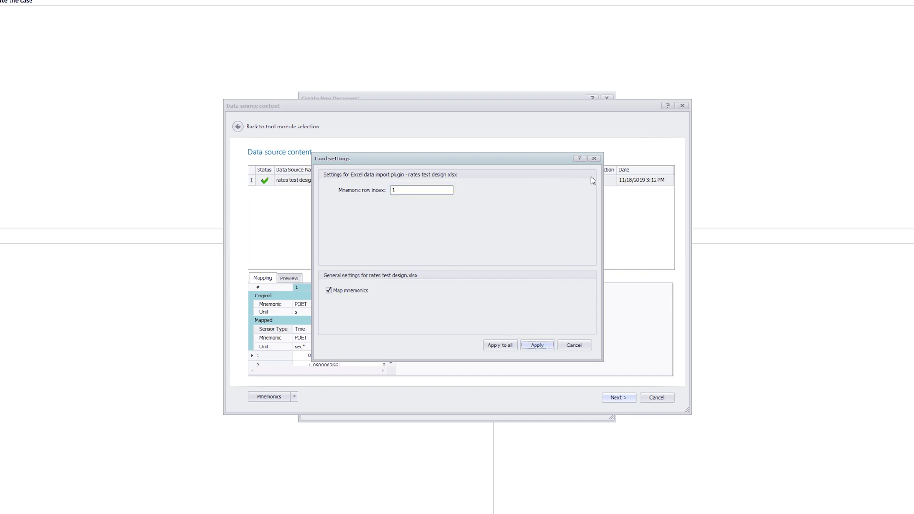
left_click(594, 157)
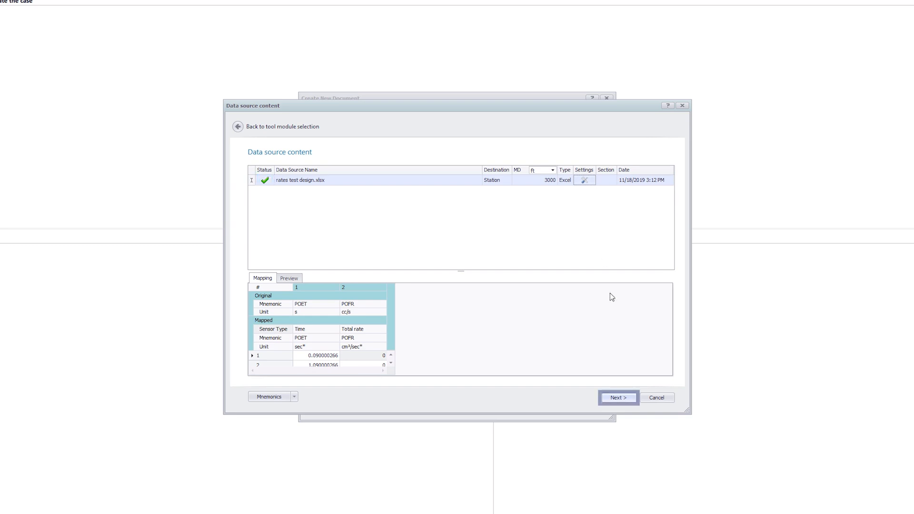
left_click(619, 398)
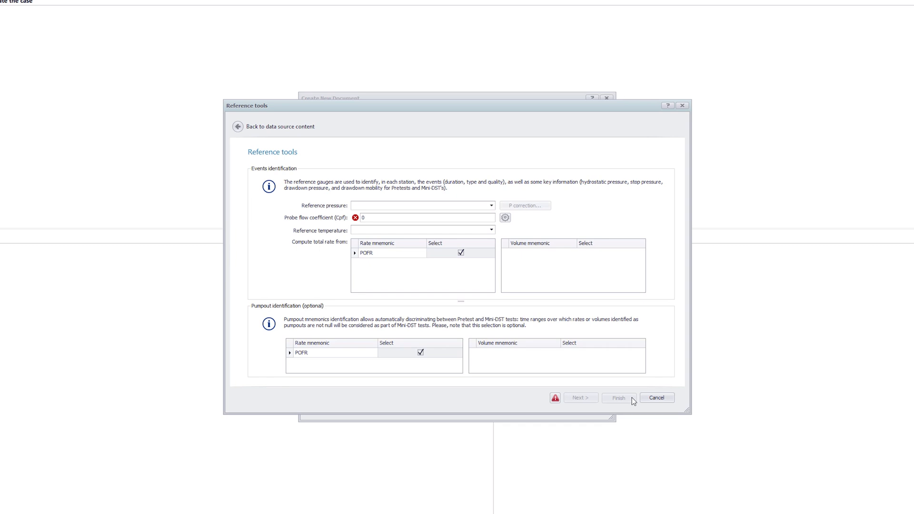
Step: Compute the probe flow coefficient for a circular probe with rp of 1 in and finish the data import
left_click(506, 218)
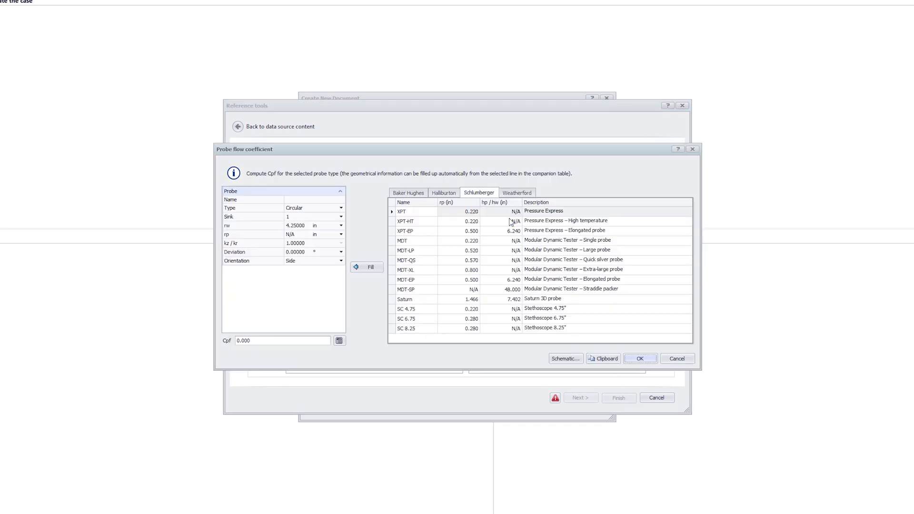
left_click(288, 234)
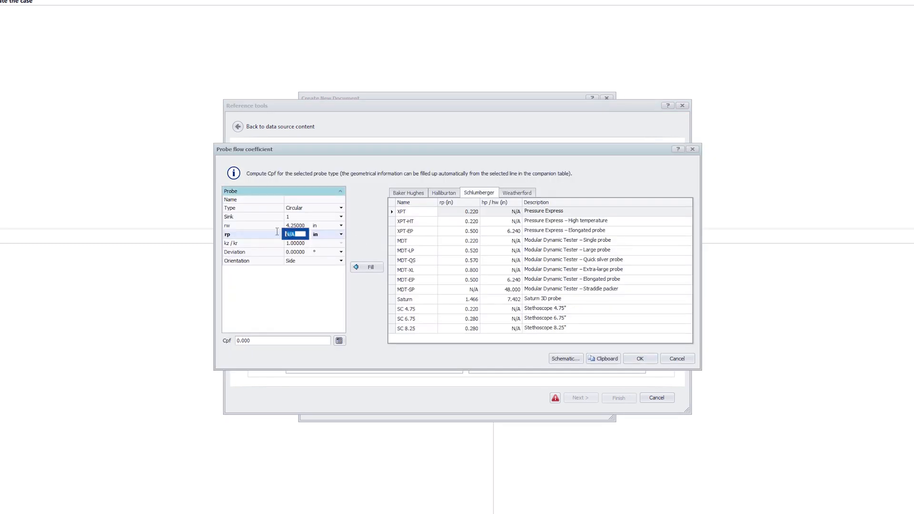
type("1")
left_click(339, 341)
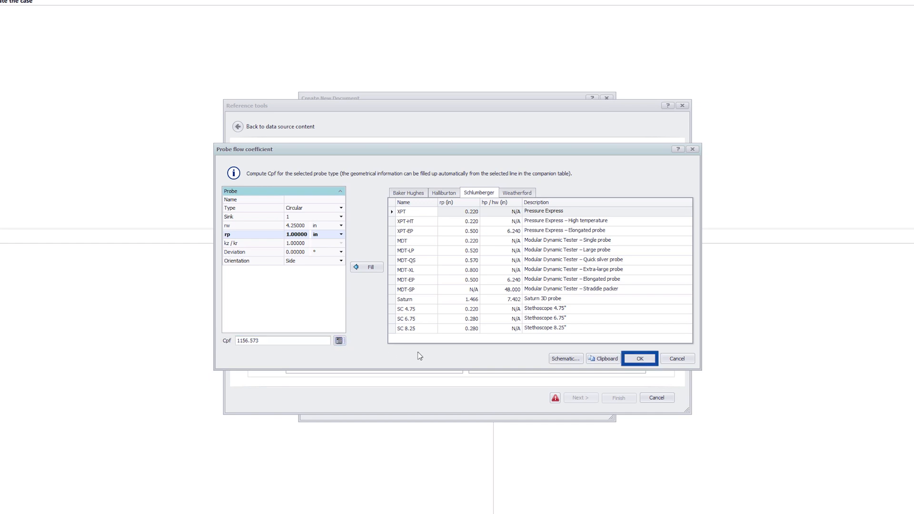
left_click(641, 361)
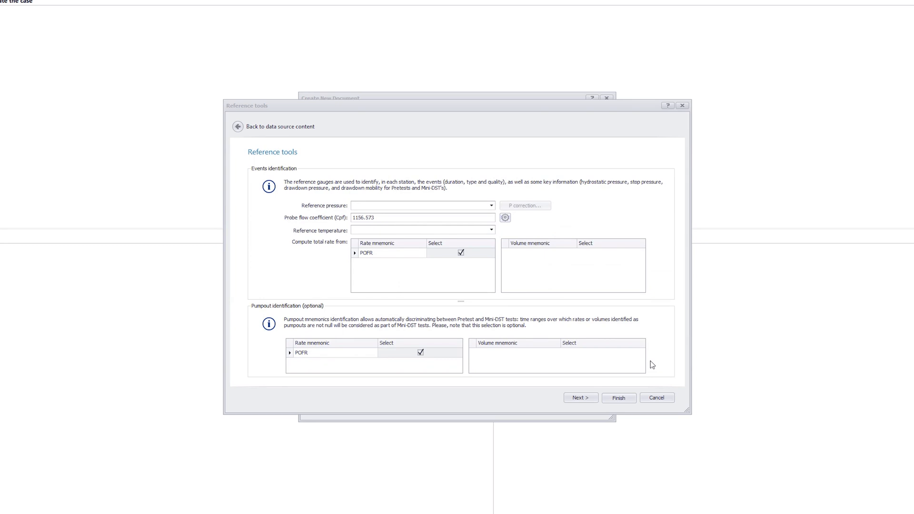
left_click(619, 398)
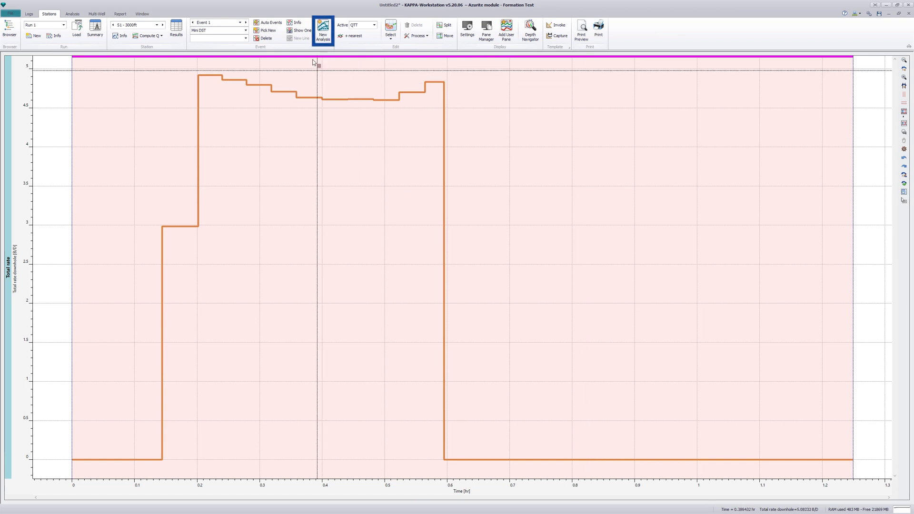
Step: Start a new analysis of the event and add two observation probes to the tool information
left_click(318, 41)
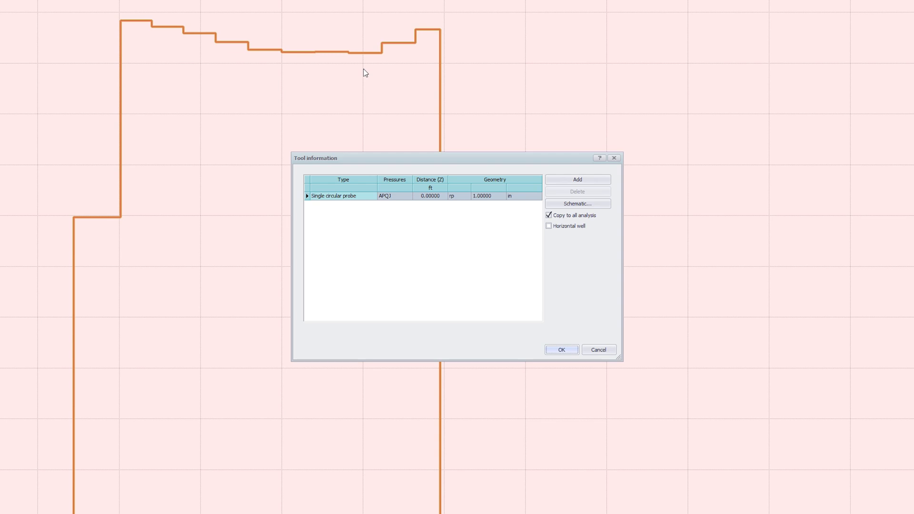
left_click(555, 181)
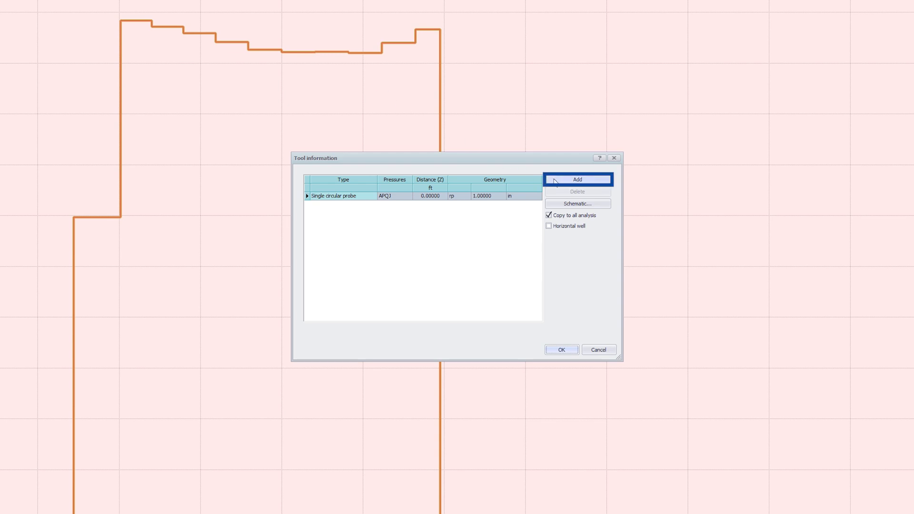
left_click(555, 181)
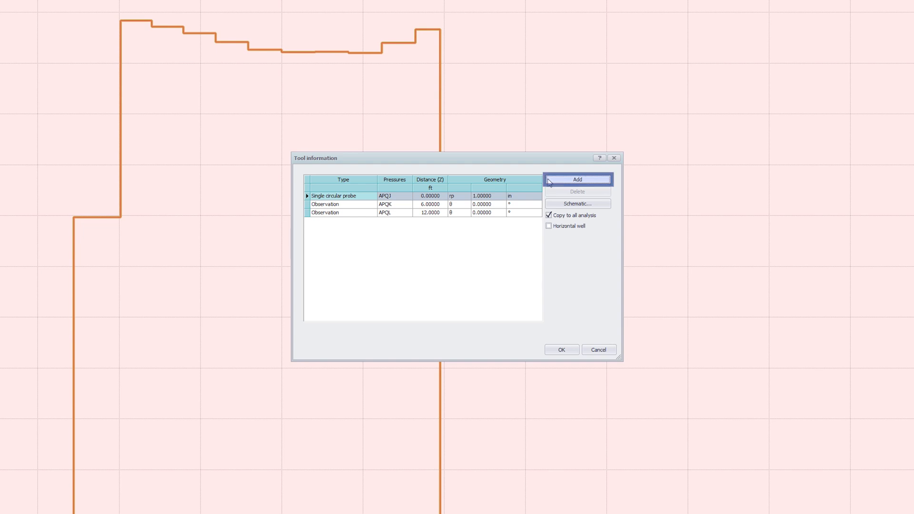
Step: Assign pressure AQAP to the single circular probe, BQP1 to the first observation probe and BQP2 to the second
left_click(408, 197)
left_click(409, 197)
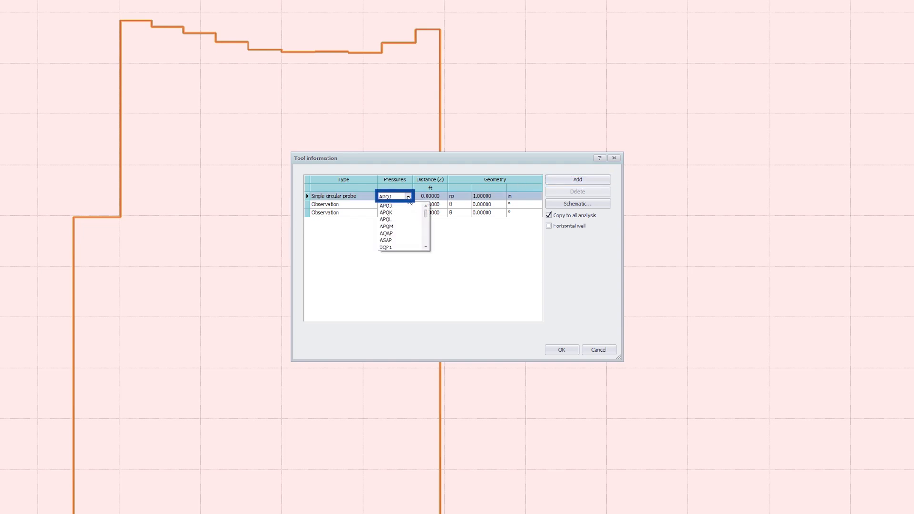
left_click(398, 232)
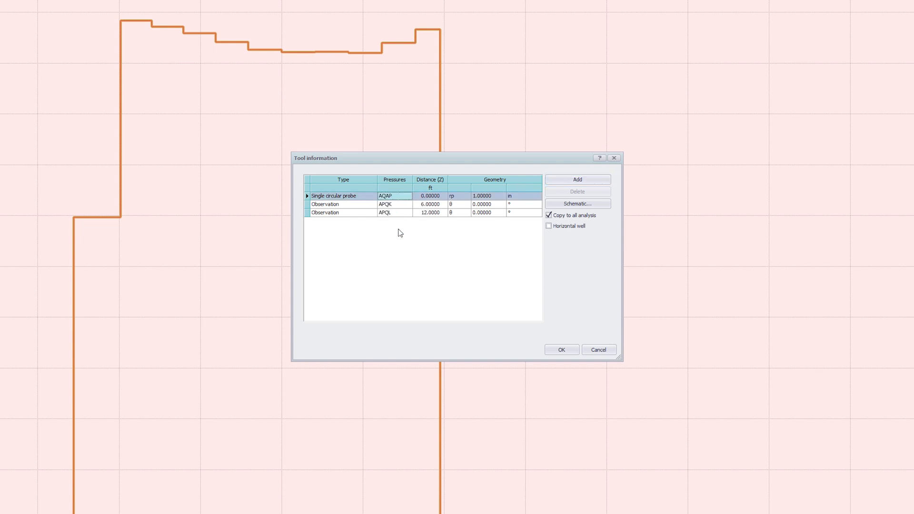
left_click(408, 205)
left_click(408, 206)
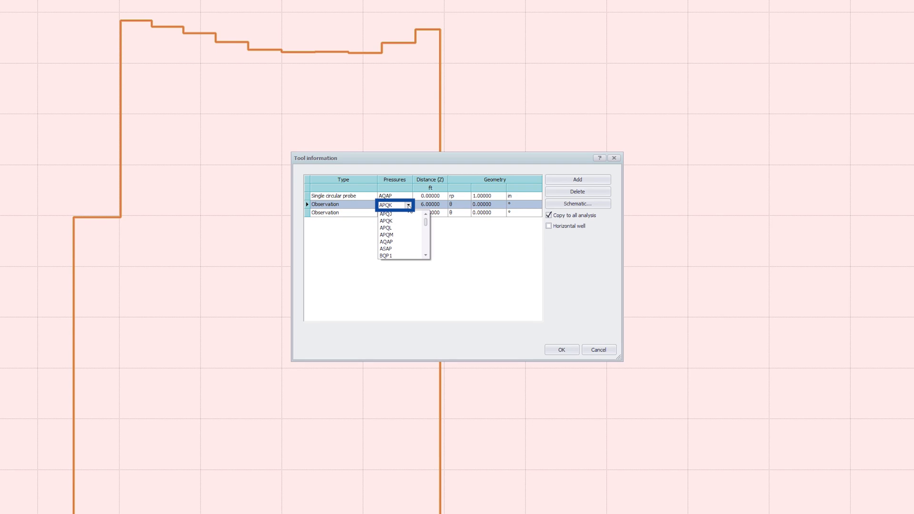
left_click(392, 256)
left_click(411, 213)
left_click(410, 214)
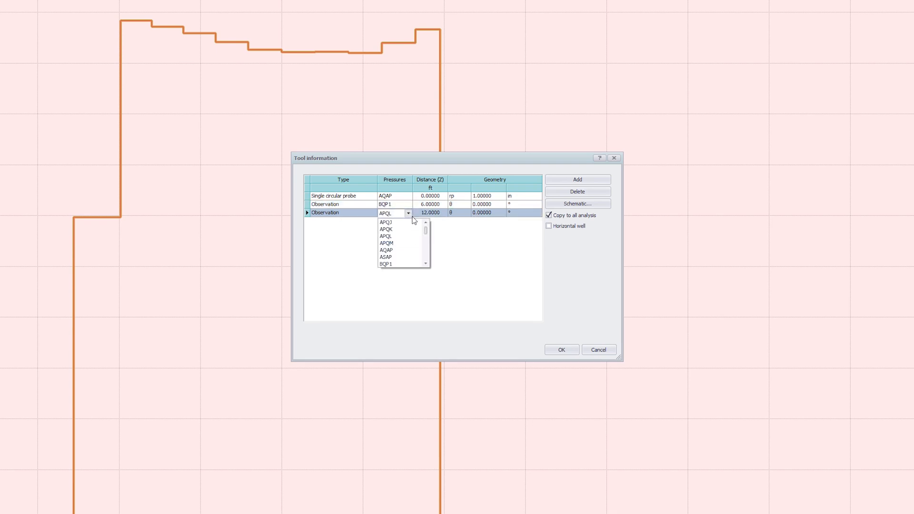
left_click_drag(427, 228, 427, 229)
left_click(398, 237)
Step: Set the observation probe distances to 2.3 ft for BQP1 and 6 ft for BQP2, and accept the tool information
left_click(421, 205)
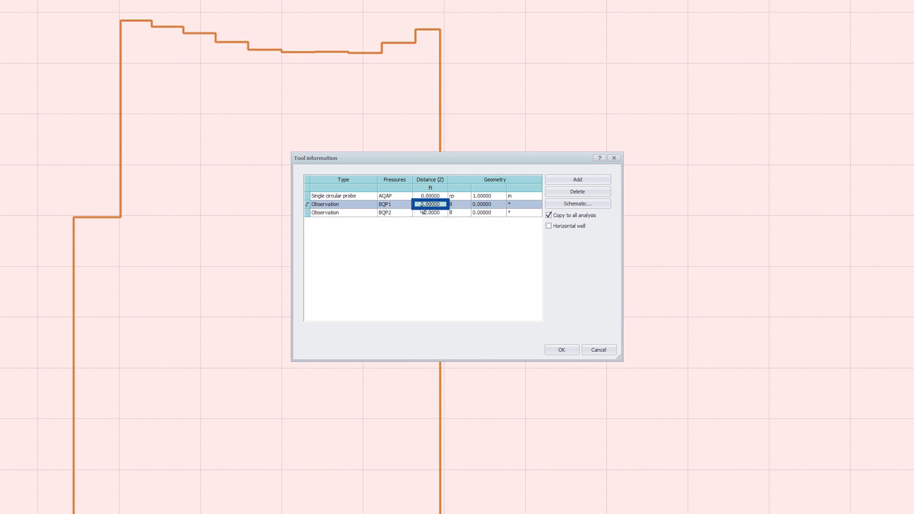
type("2.3")
left_click(422, 212)
left_click_drag(428, 213, 422, 213)
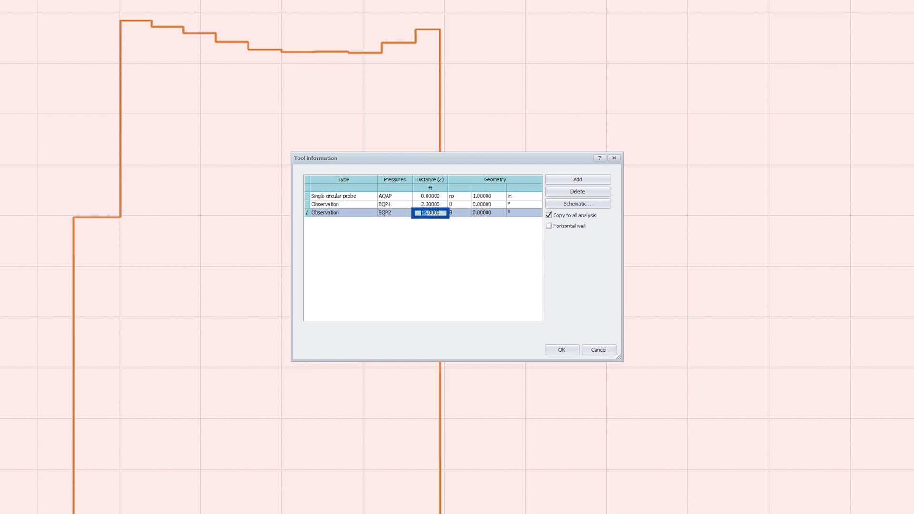
type("6")
key("Tab")
left_click(552, 351)
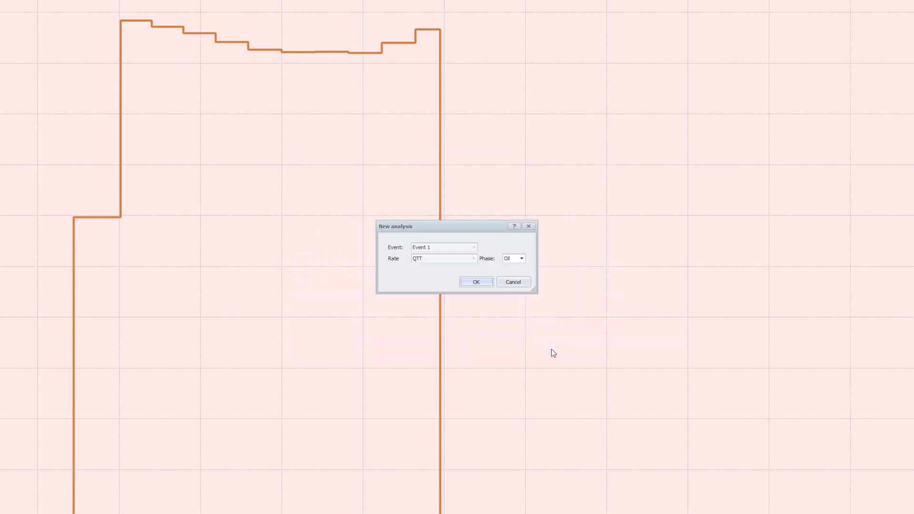
Step: Make the oil-phase analysis multi-layer, with thicknesses of 5 ft for Layer #1 and 10 ft for Layer #2
left_click(492, 284)
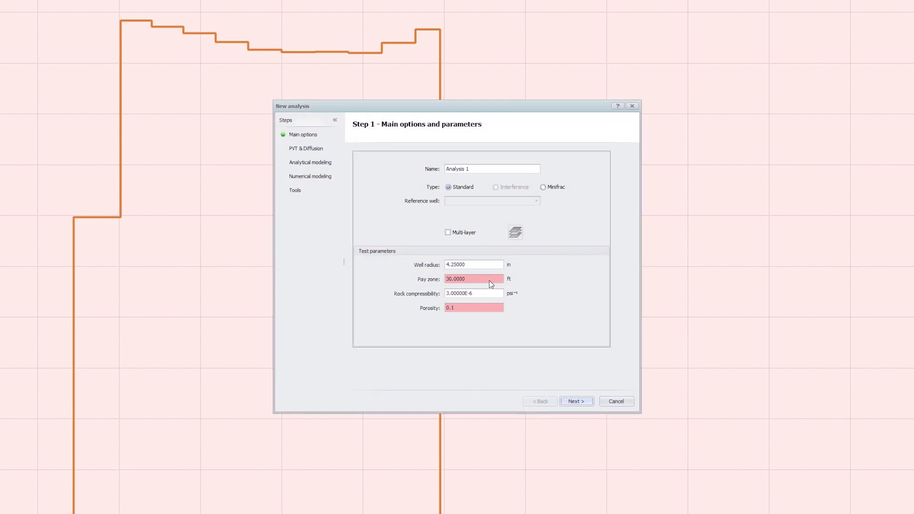
left_click(448, 232)
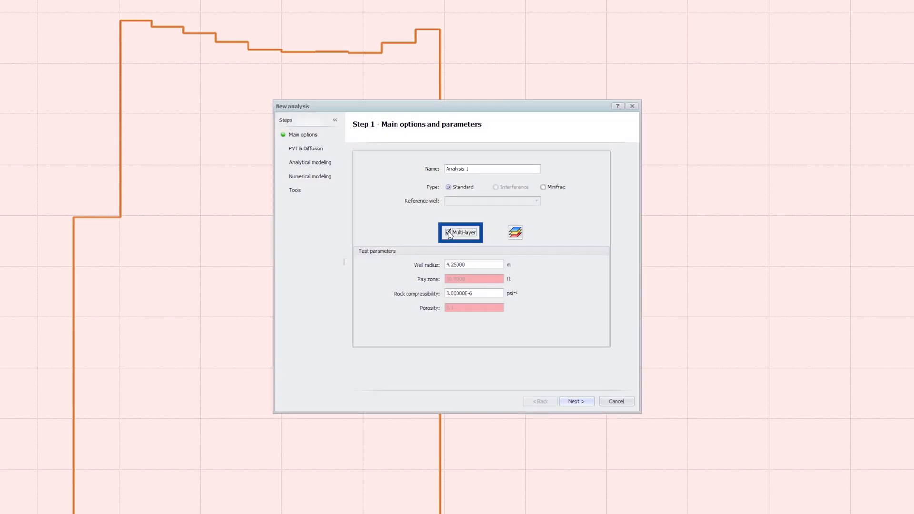
left_click(517, 239)
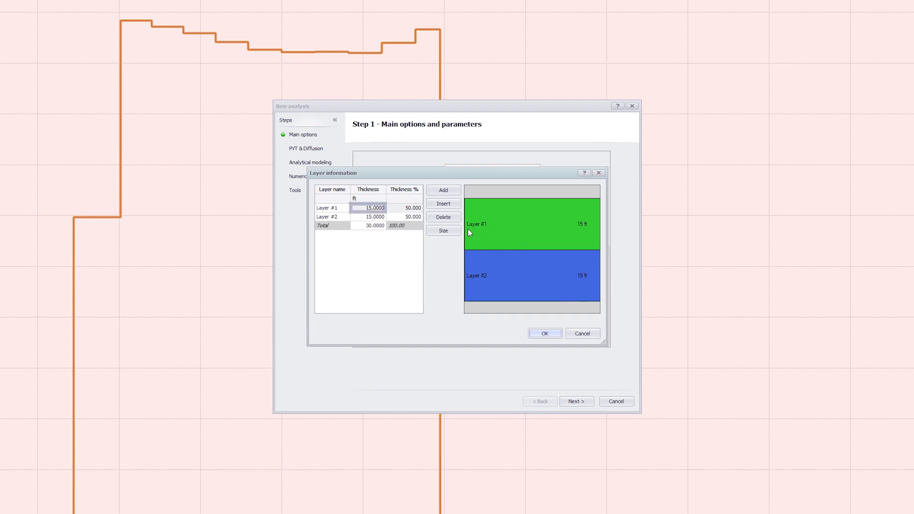
left_click(369, 211)
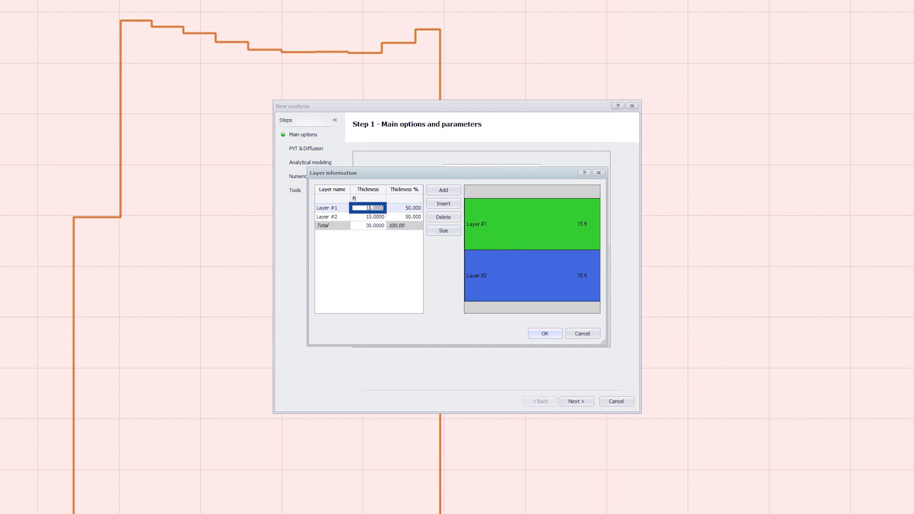
left_click(374, 217)
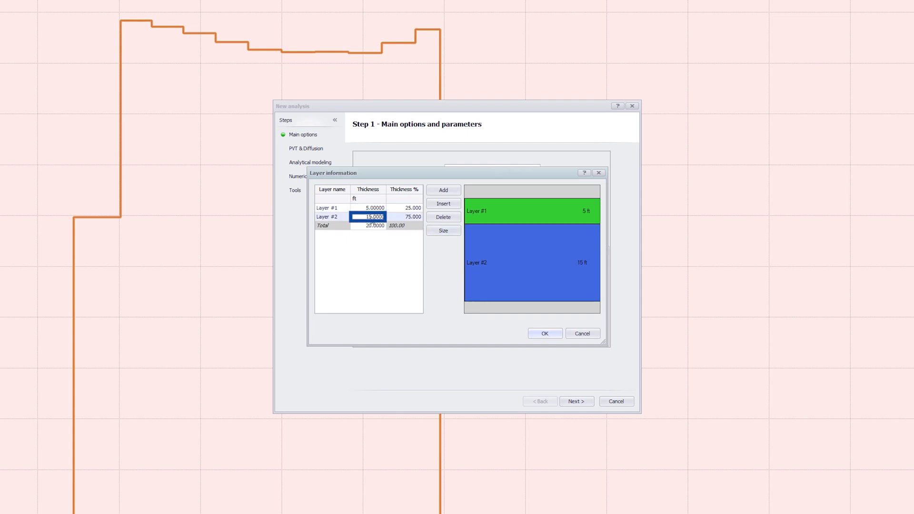
left_click(372, 218)
left_click(371, 216)
key("Return")
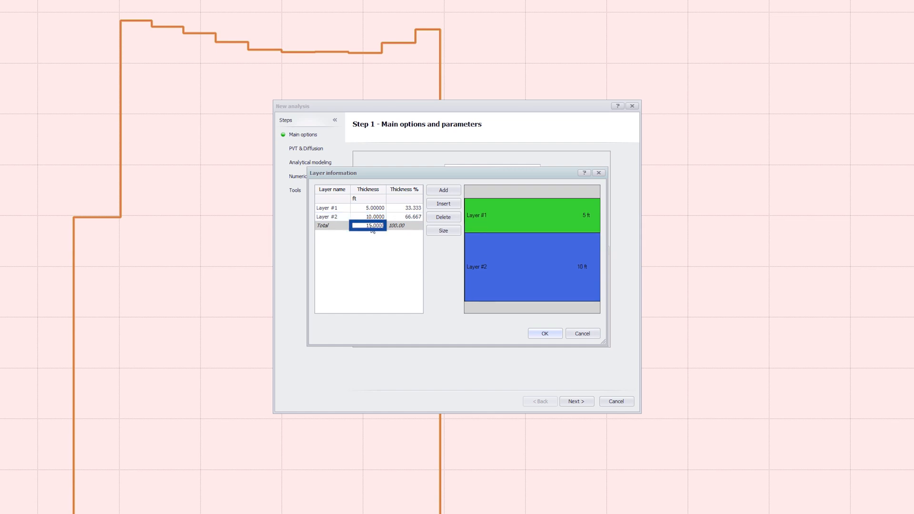
left_click(542, 334)
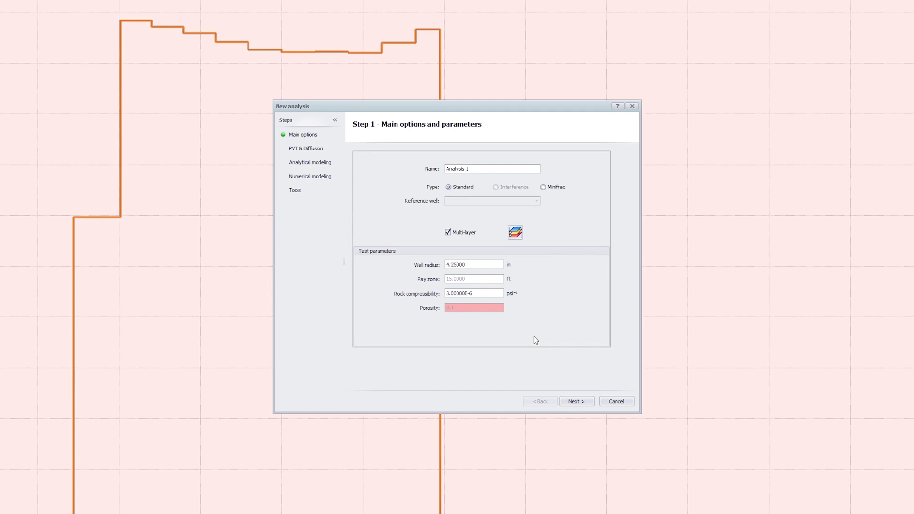
Step: Complete the new analysis setup, keeping the default PVT and diffusion, analytical, numerical and tools settings
left_click(589, 402)
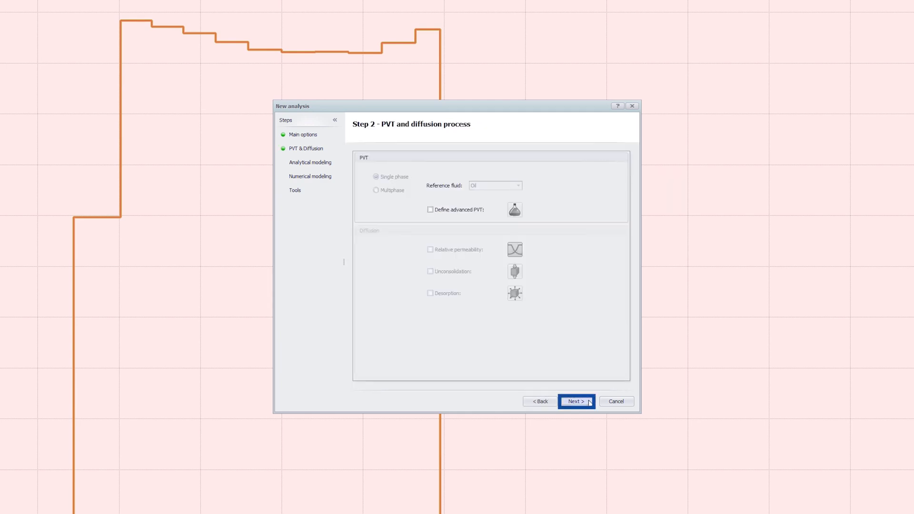
left_click(590, 403)
left_click(590, 403)
left_click(590, 403)
left_click(589, 403)
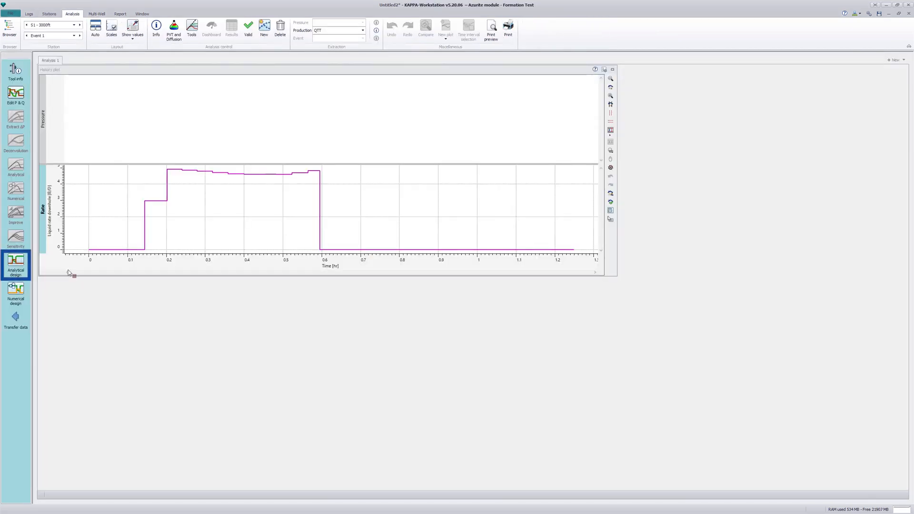
Step: Start an analytical test design and set the probe height Zw to 5 ft
left_click(16, 262)
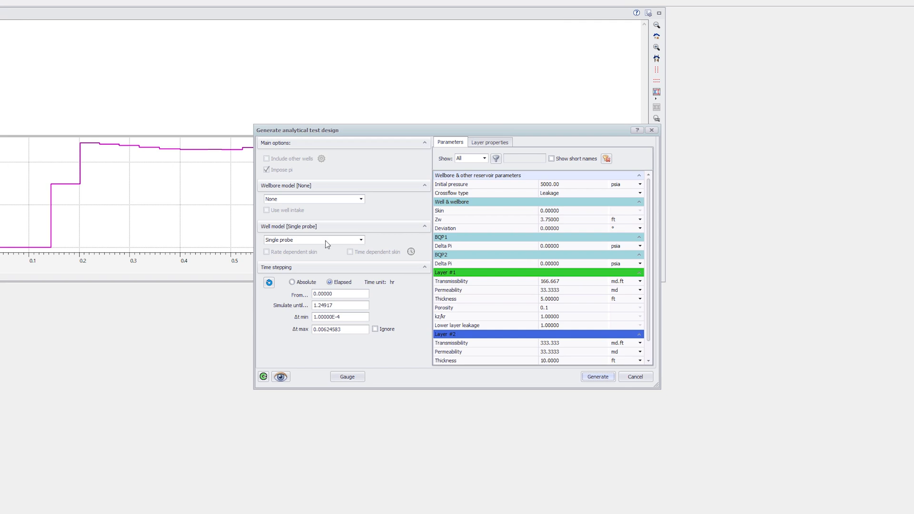
left_click(529, 229)
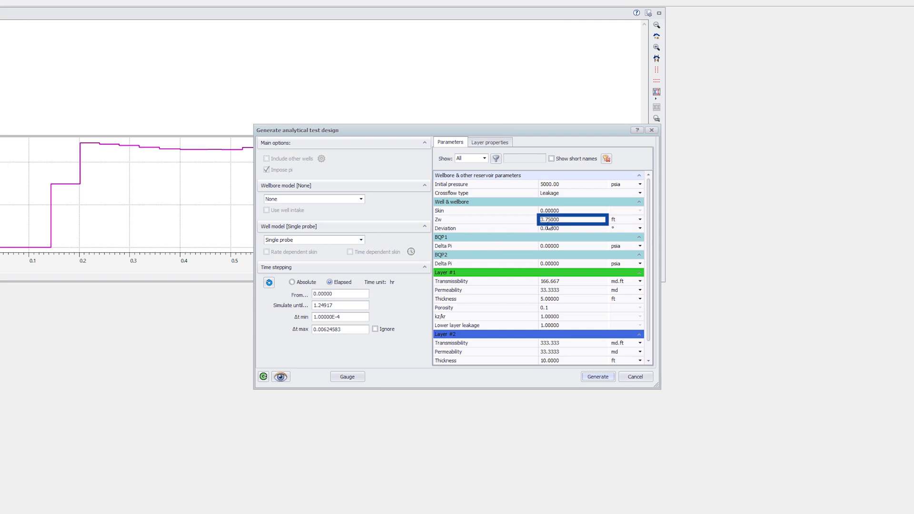
left_click_drag(549, 220, 540, 220)
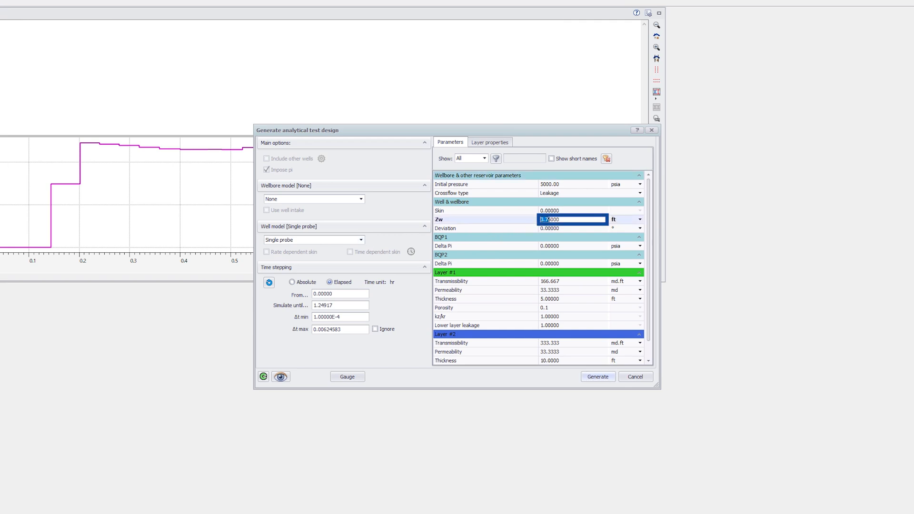
type("5.")
Step: Set the Layer #1 transmissibility to 10 md.ft and the Layer #2 permeability to 8 md
left_click(567, 281)
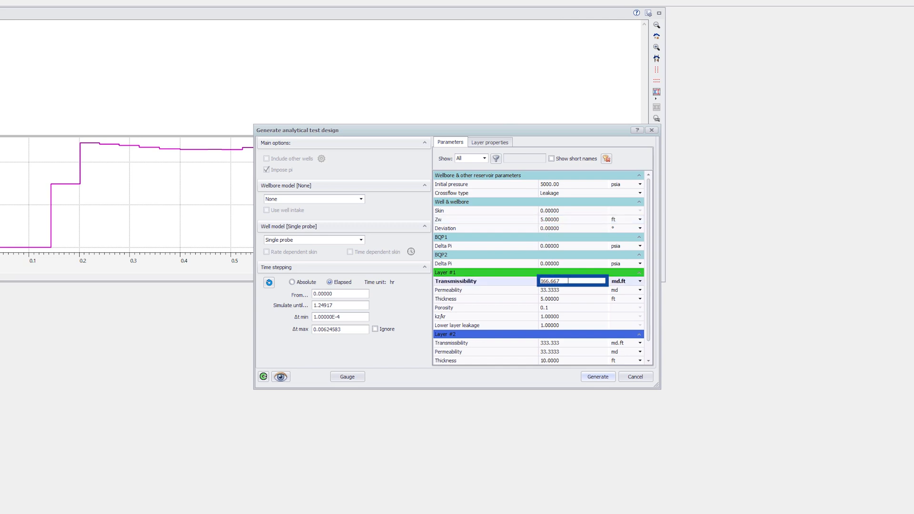
left_click_drag(568, 282, 533, 282)
type("10")
key("Tab")
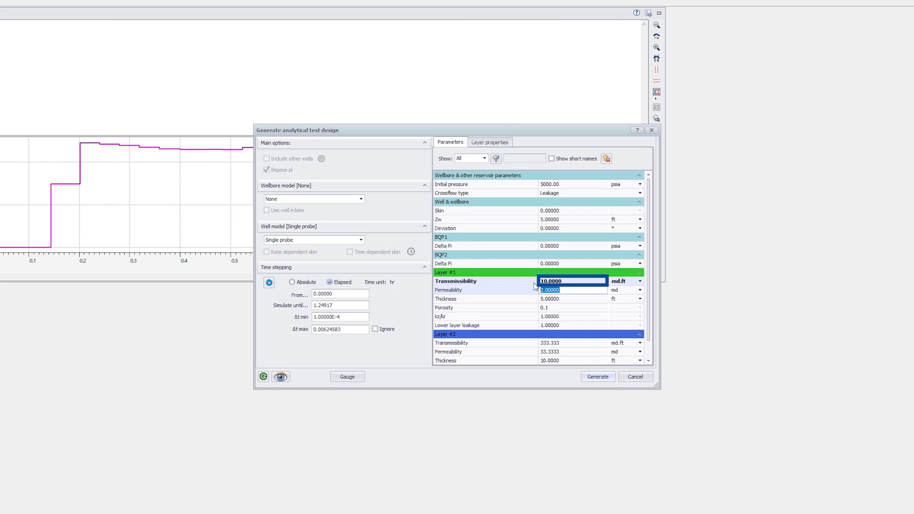
left_click(566, 344)
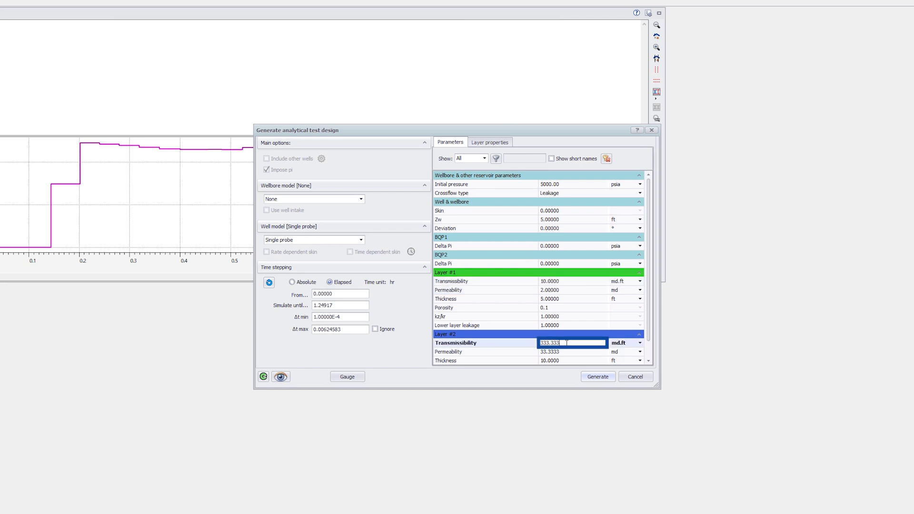
left_click(567, 351)
left_click_drag(567, 352, 532, 353)
type("8")
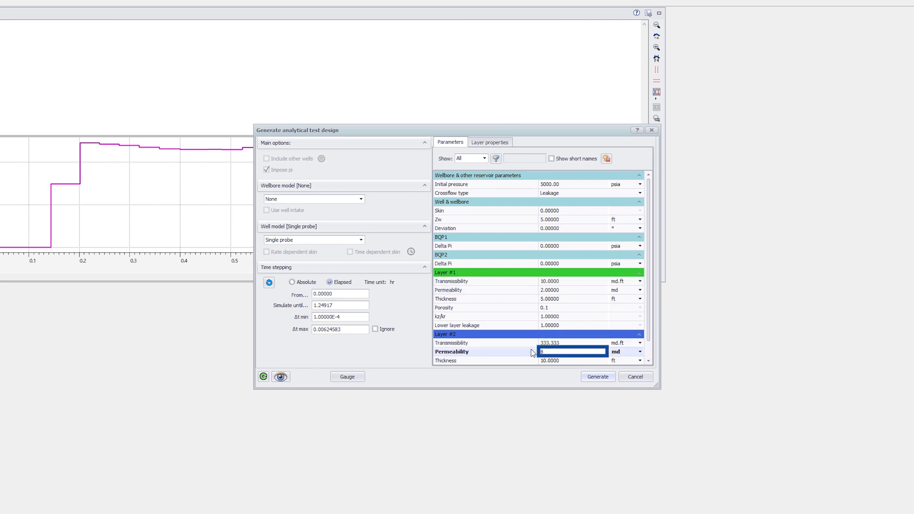
Step: Set both the kz/kr ratio and the lower layer leakage of Layer #1 to 0.5
left_click(562, 318)
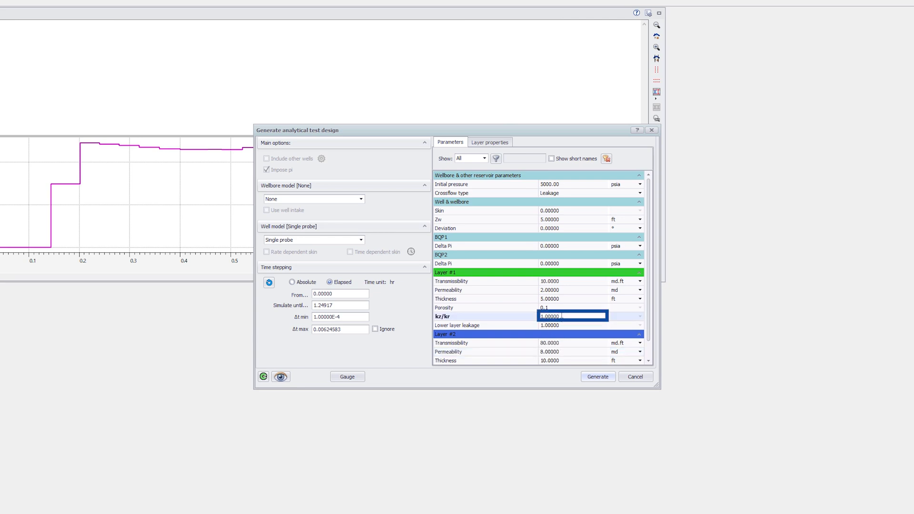
left_click_drag(563, 317, 539, 319)
type("0.5")
left_click(541, 325)
type("0.5")
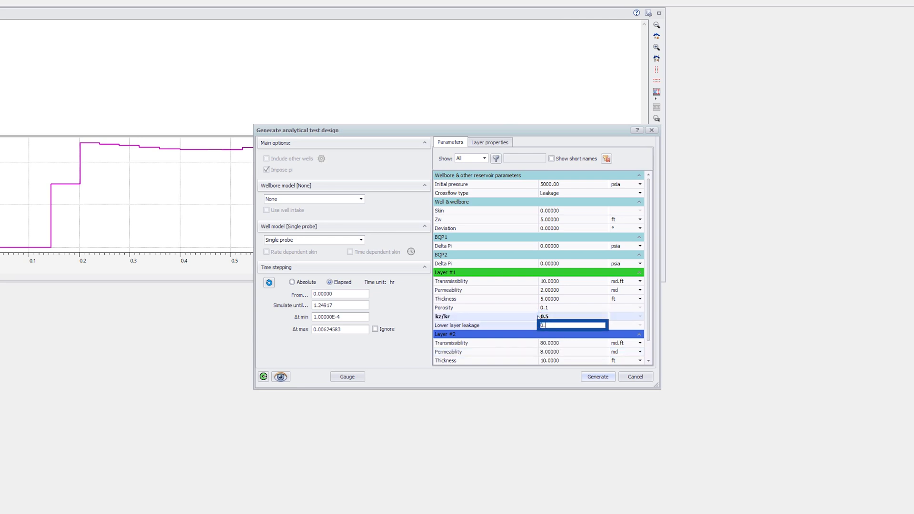
Step: Set the kz/kr ratio of Layer #2 to 0.2 and generate the analytical test design
scroll(648, 334, "down", 2)
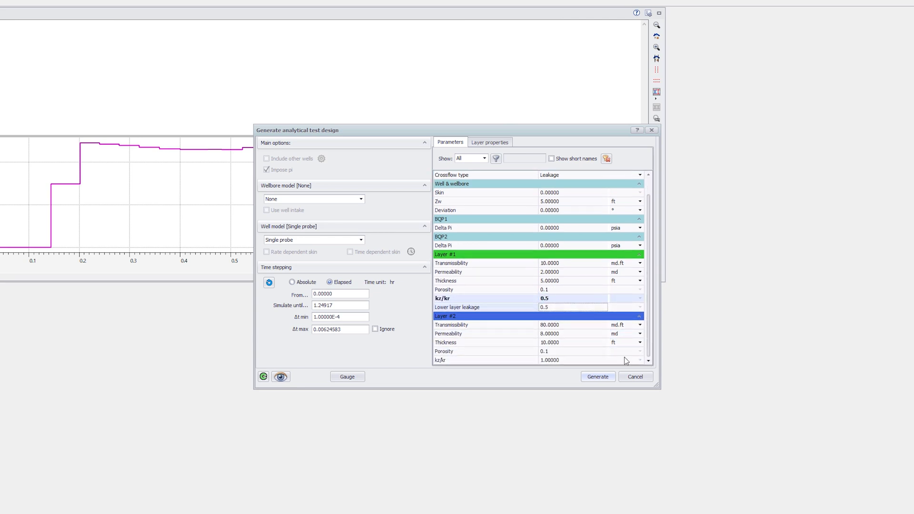
left_click(577, 361)
left_click_drag(577, 361, 537, 361)
type("0.2")
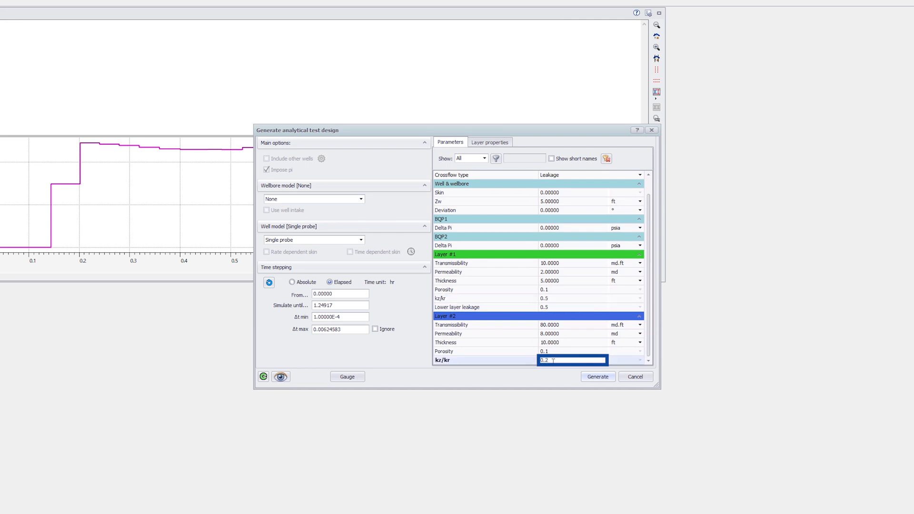
left_click(598, 377)
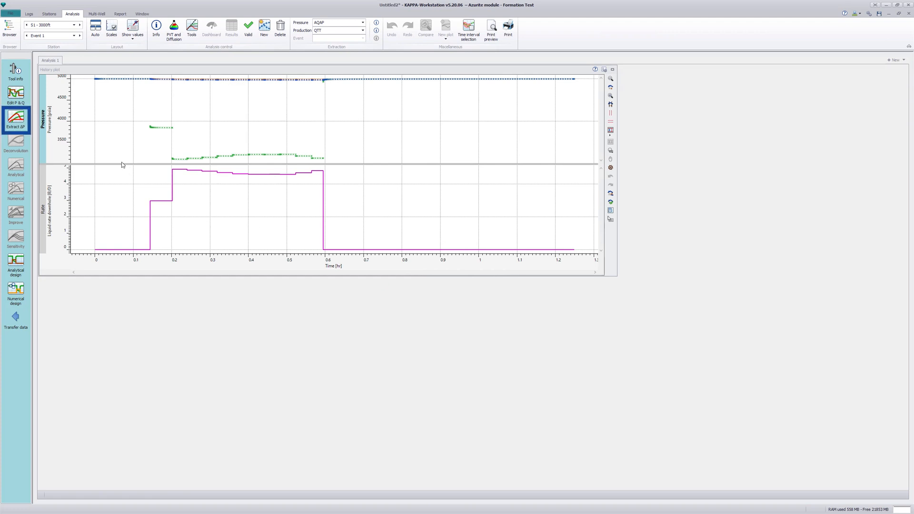
Step: Extract the pressure difference for the build-up and generate the analytical model with the parameters carried over from the design
left_click(21, 117)
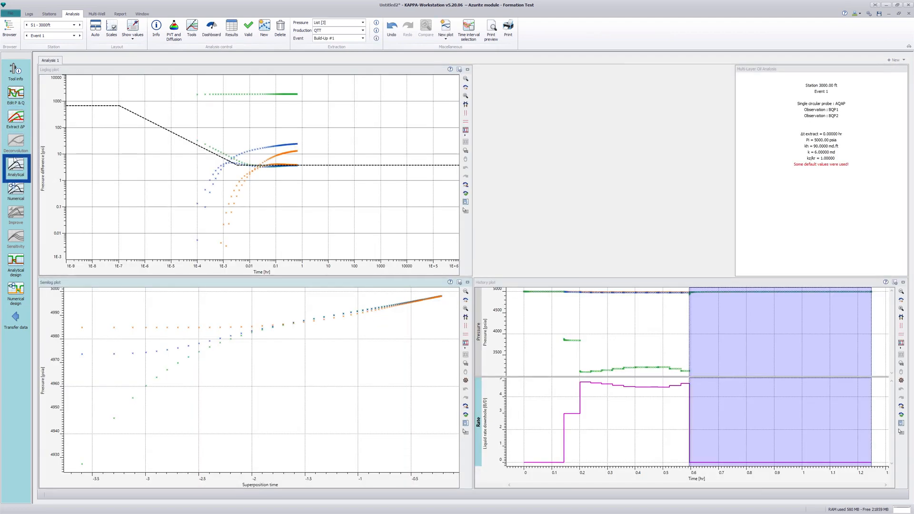
left_click(16, 164)
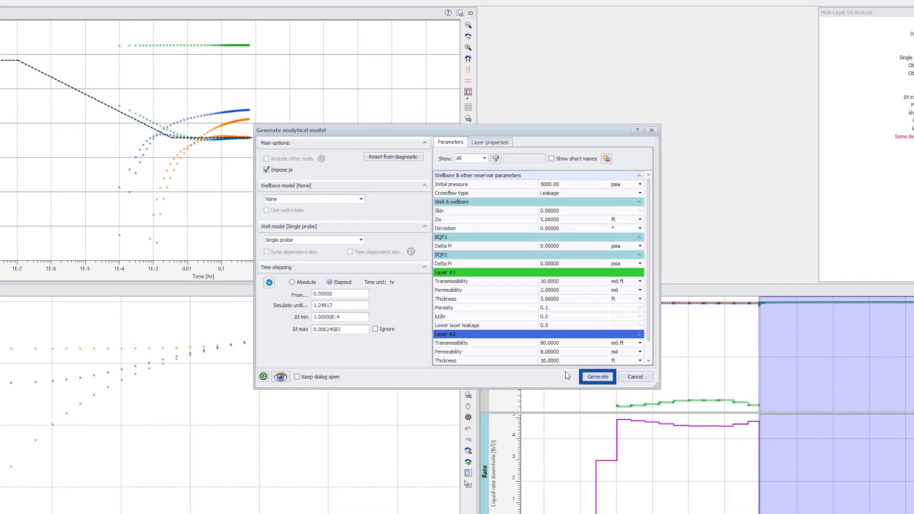
left_click(555, 350)
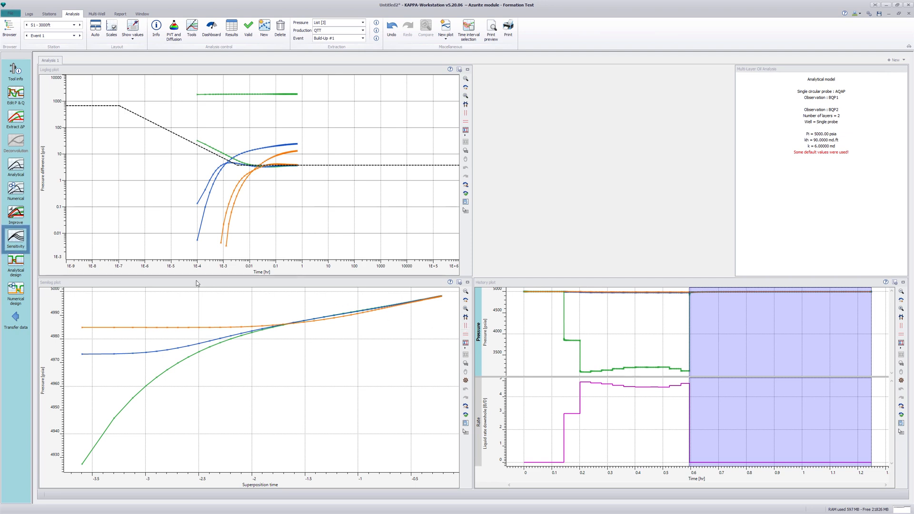
Step: Start a deterministic sensitivity study and vary the Layer #1 kz/kr from 0.01 to 0.2
left_click(17, 237)
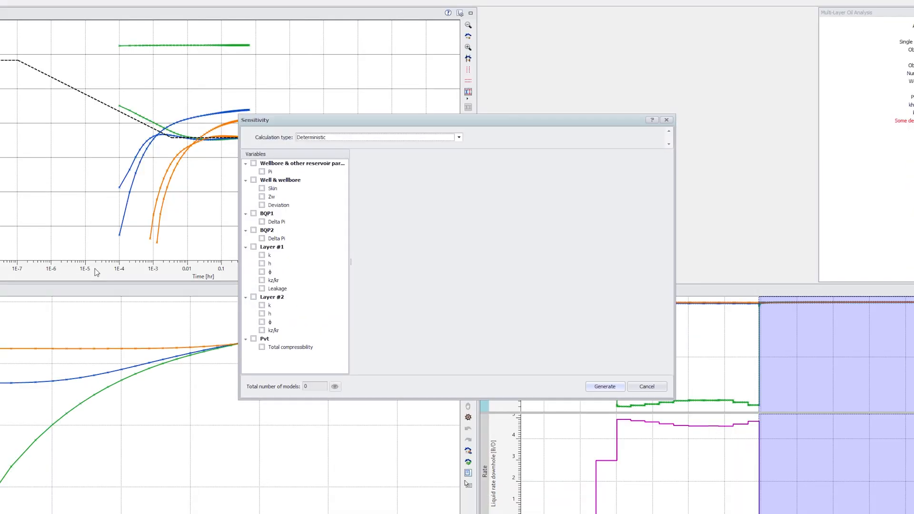
left_click(262, 280)
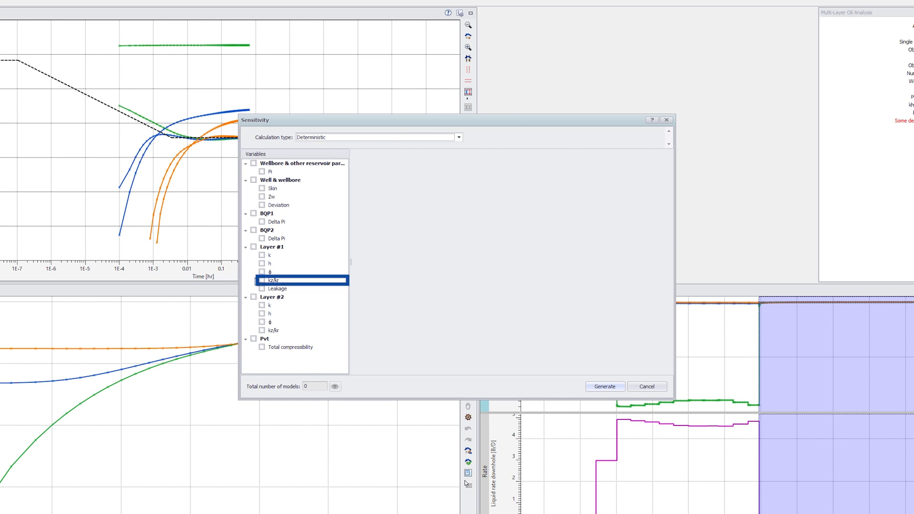
left_click(406, 233)
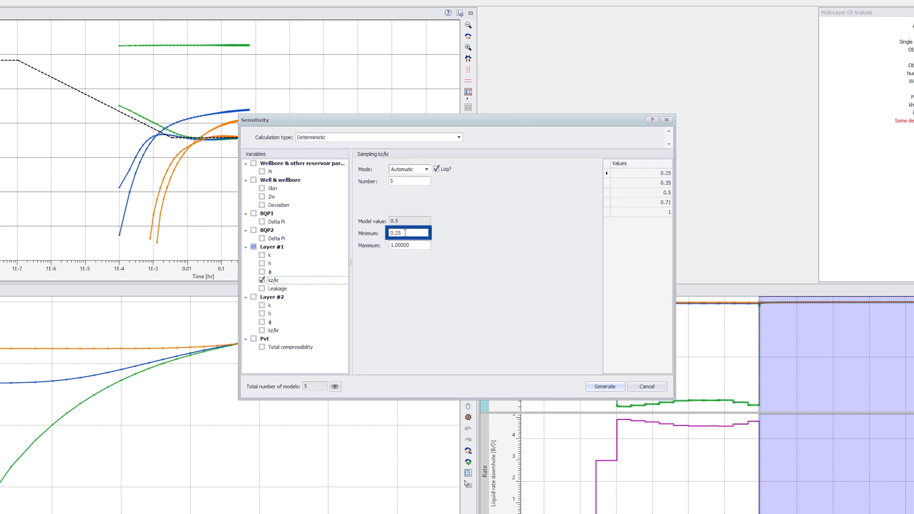
left_click_drag(406, 233, 399, 233)
left_click(412, 245)
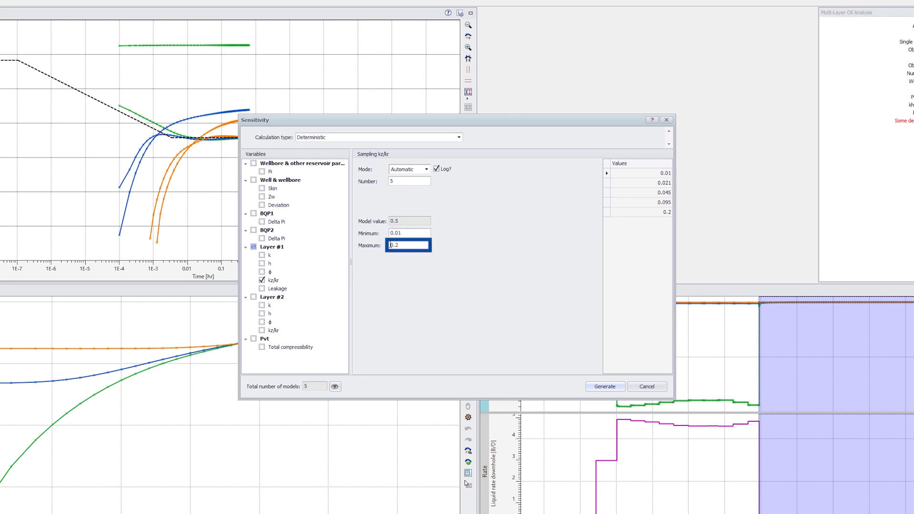
Step: Add Layer #1 leakage to the sensitivity with a range of 0.0011 to 0.2, and generate the models
left_click(262, 288)
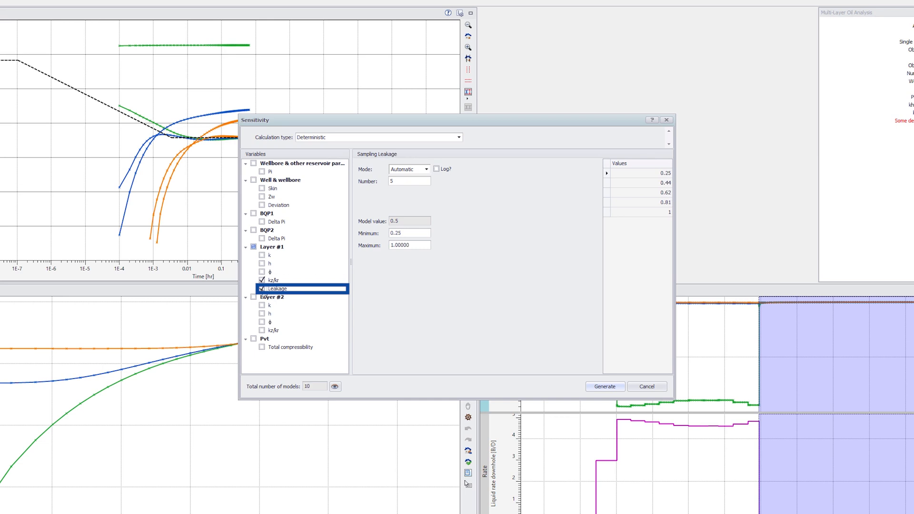
left_click(397, 233)
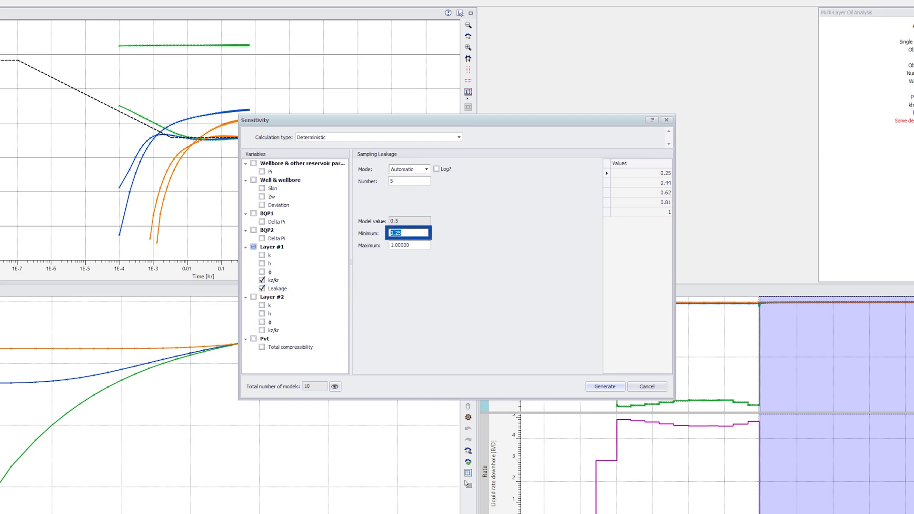
type("0.0011")
key("Tab")
type("0.2")
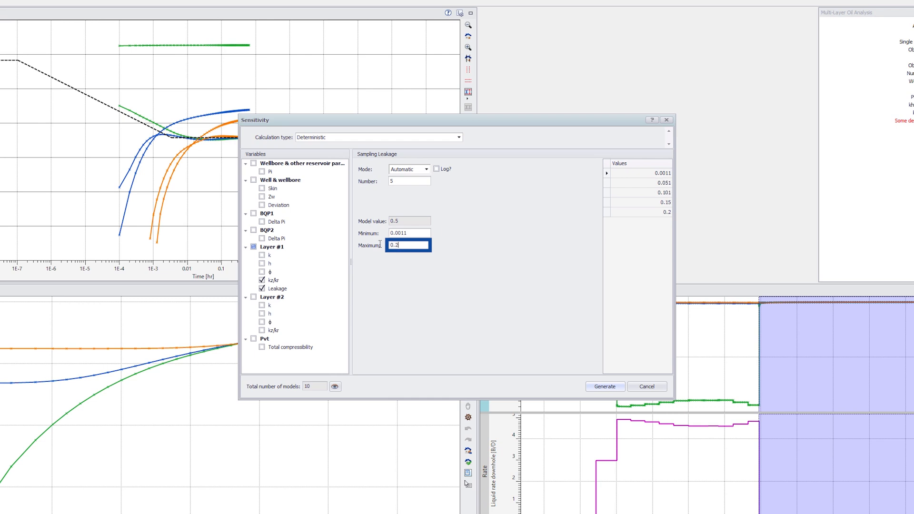
left_click(605, 387)
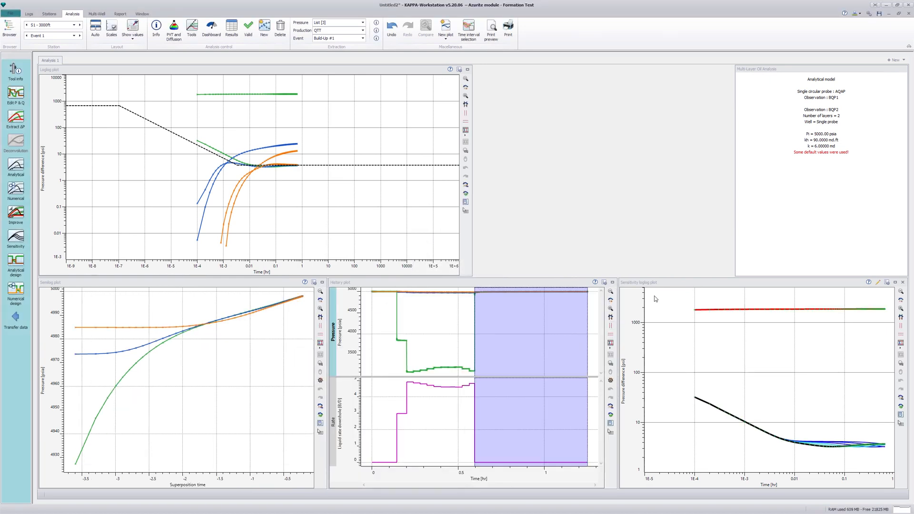
Step: Maximize the sensitivity loglog plot and display its legend
double_click(668, 285)
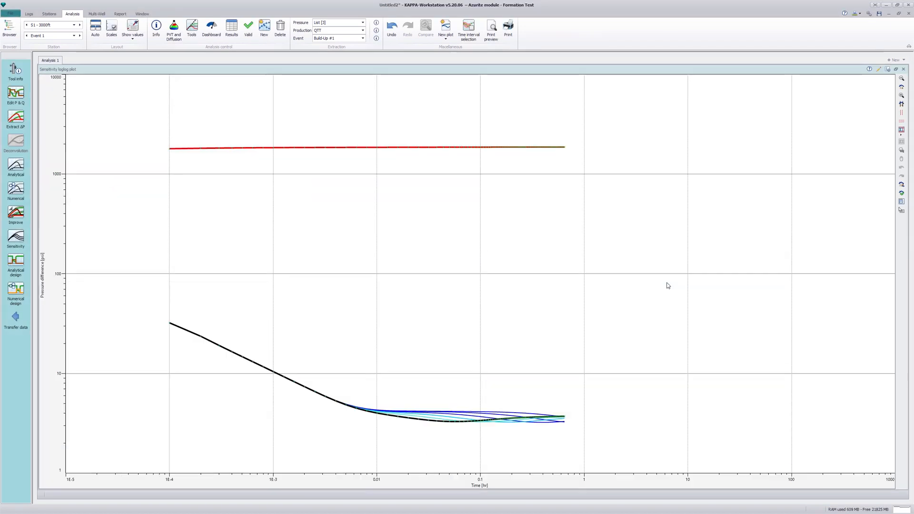
right_click(669, 285)
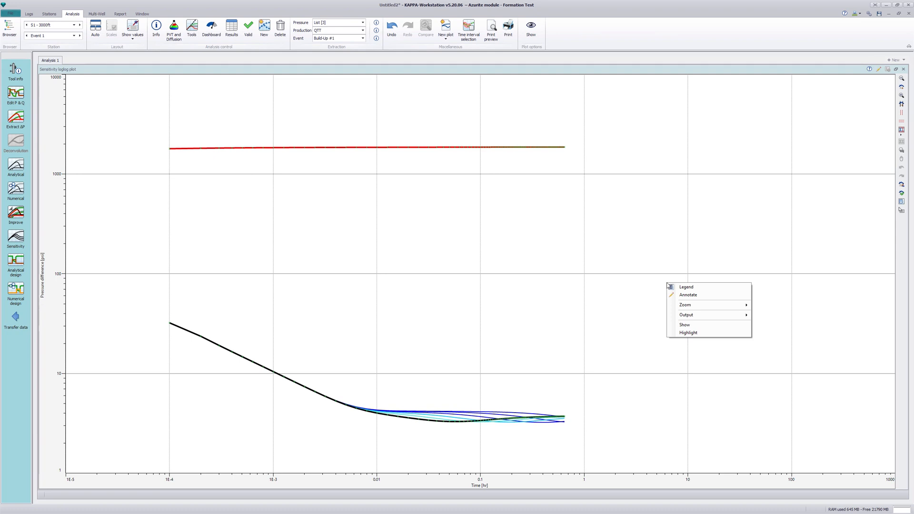
left_click(692, 288)
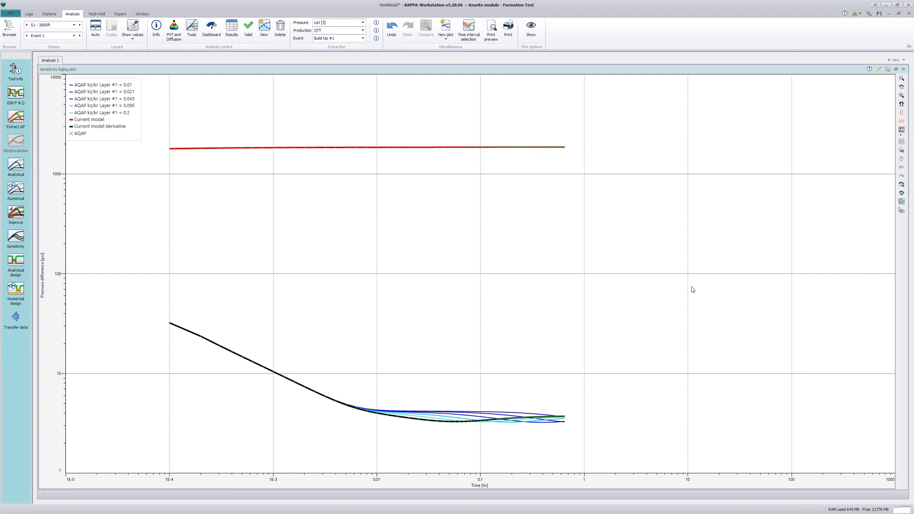
Step: Show the Layer #1 kz/kr sensitivity curves for probe BQP2 on the loglog plot, and close the sensitivity value selection
left_click(536, 37)
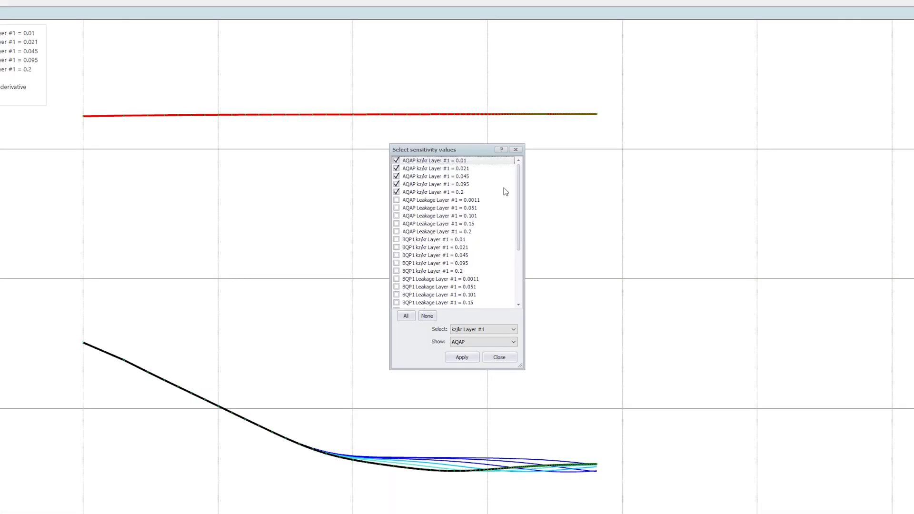
left_click(514, 329)
left_click(514, 342)
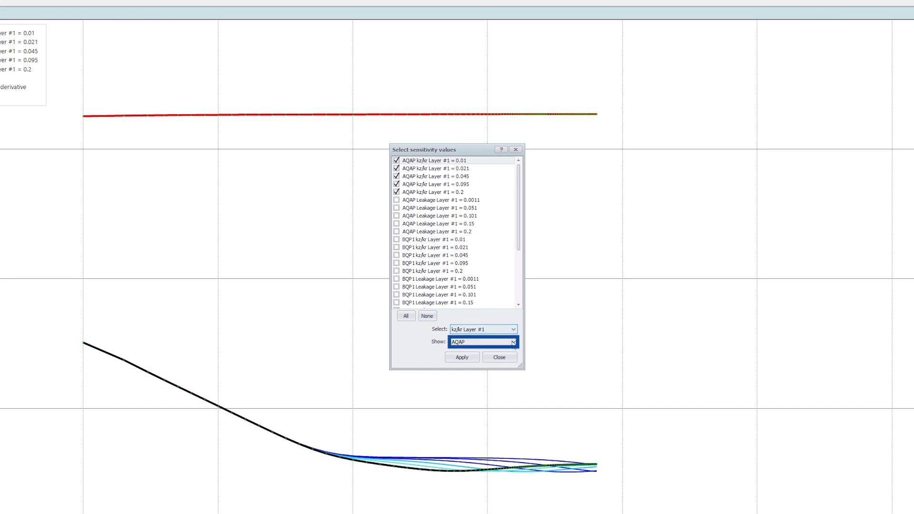
left_click(491, 365)
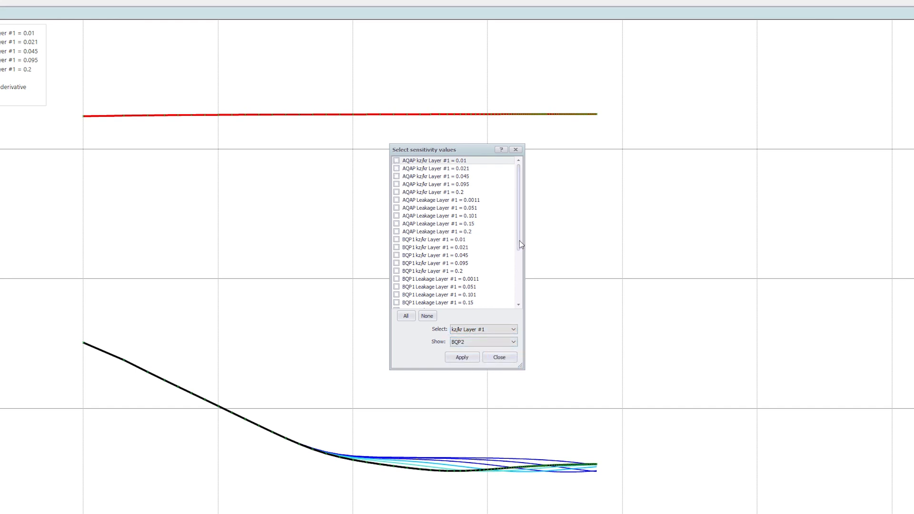
left_click_drag(520, 241, 519, 303)
left_click(475, 359)
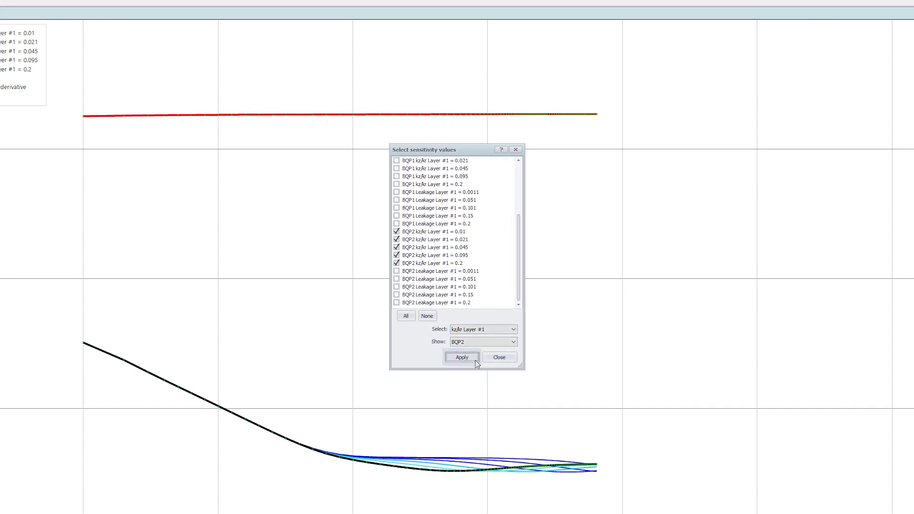
left_click_drag(484, 153, 677, 175)
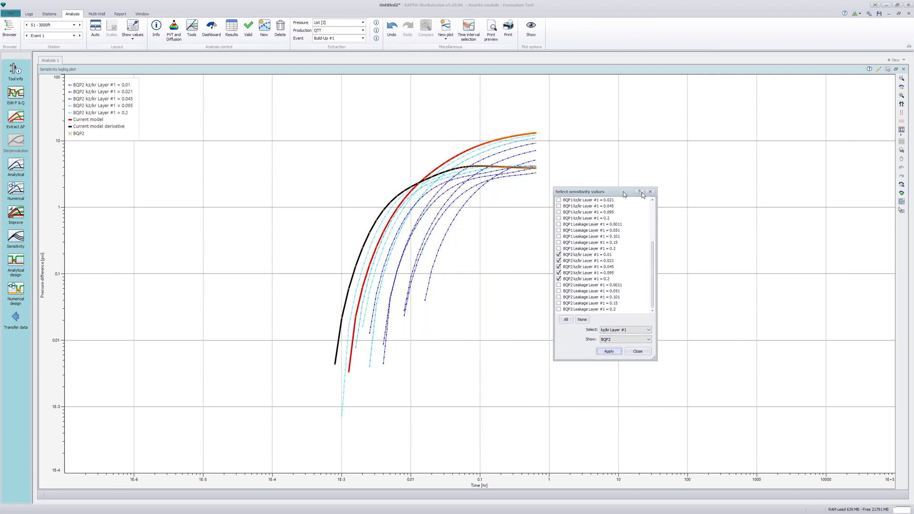
left_click_drag(624, 193, 651, 193)
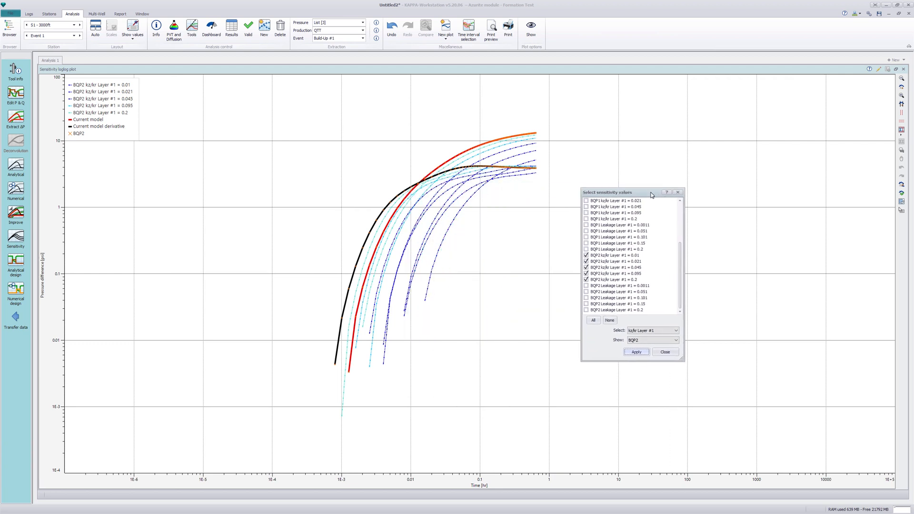
left_click(678, 192)
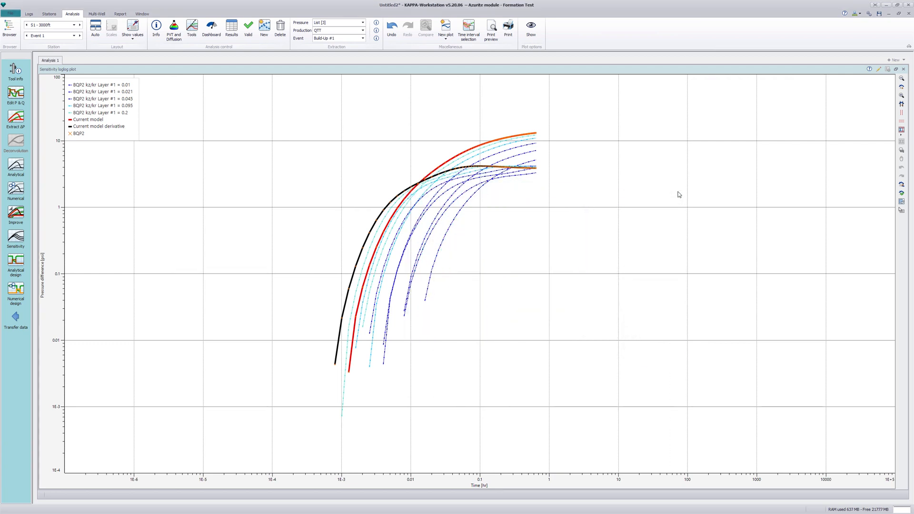
Step: Add a second sensitivity loglog plot to the analysis
left_click(446, 39)
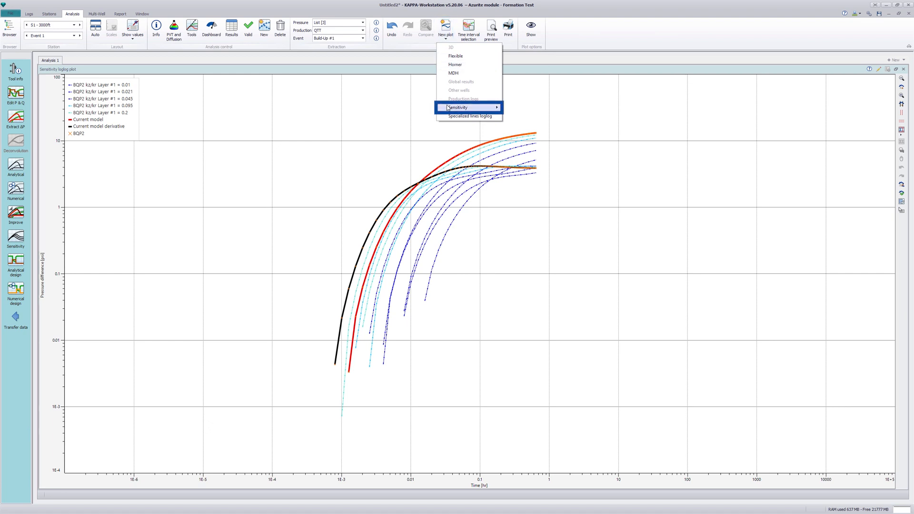
mouse_move(448, 107)
left_click(552, 116)
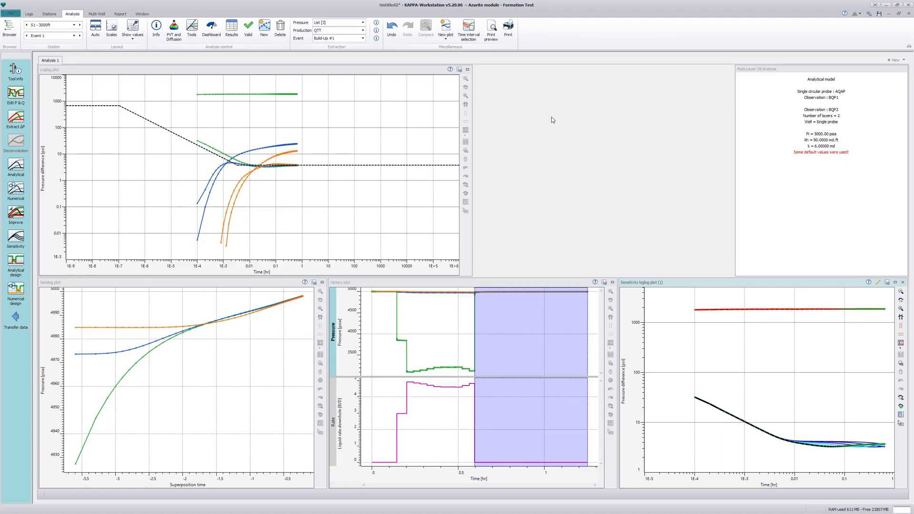
Step: Maximize the second sensitivity loglog plot and show the Layer #1 leakage curves for probe BQP2, closing the sensitivity value selection
double_click(677, 282)
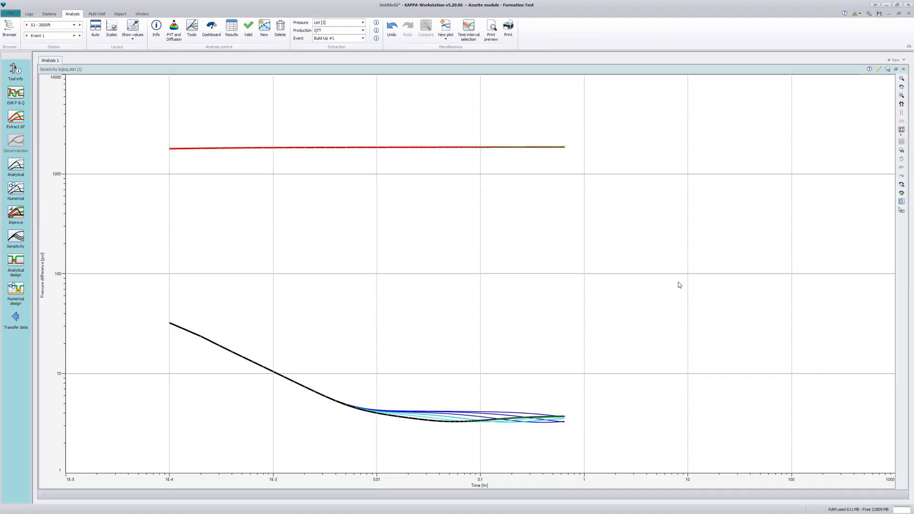
left_click(531, 29)
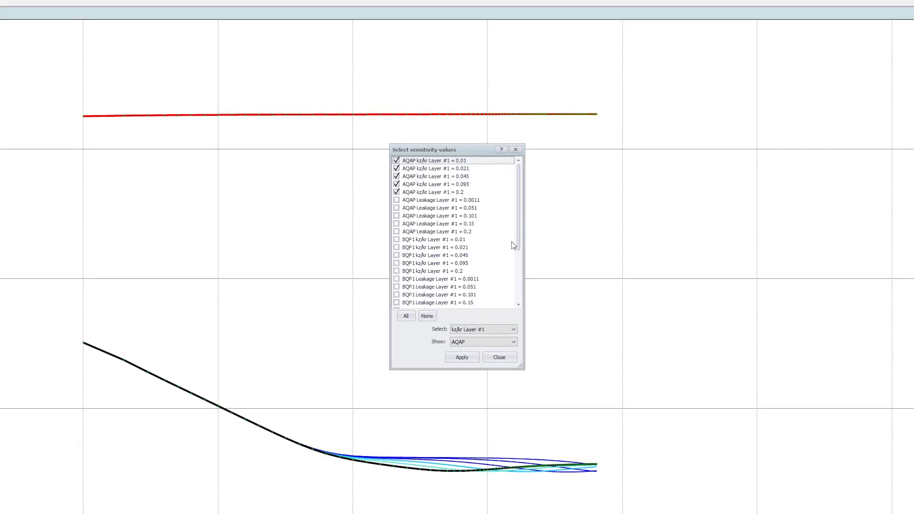
left_click(506, 330)
left_click(494, 341)
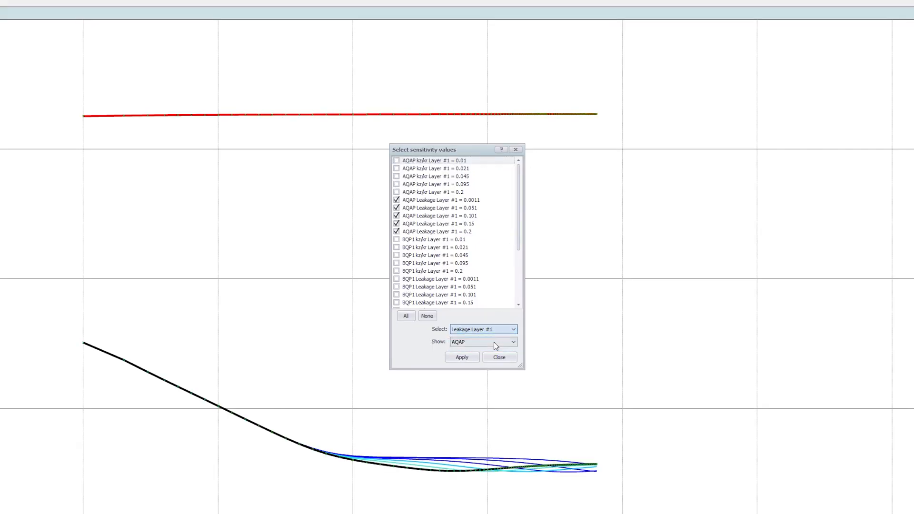
left_click(514, 343)
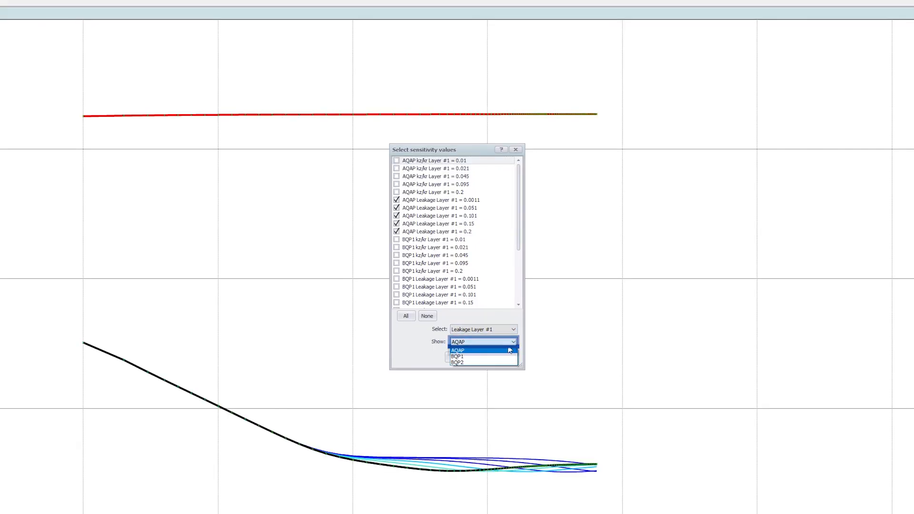
left_click(486, 363)
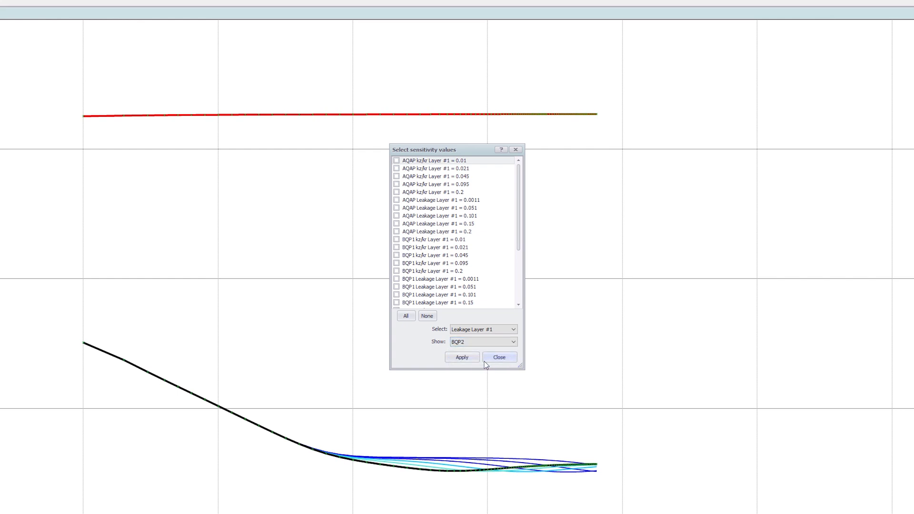
left_click(462, 357)
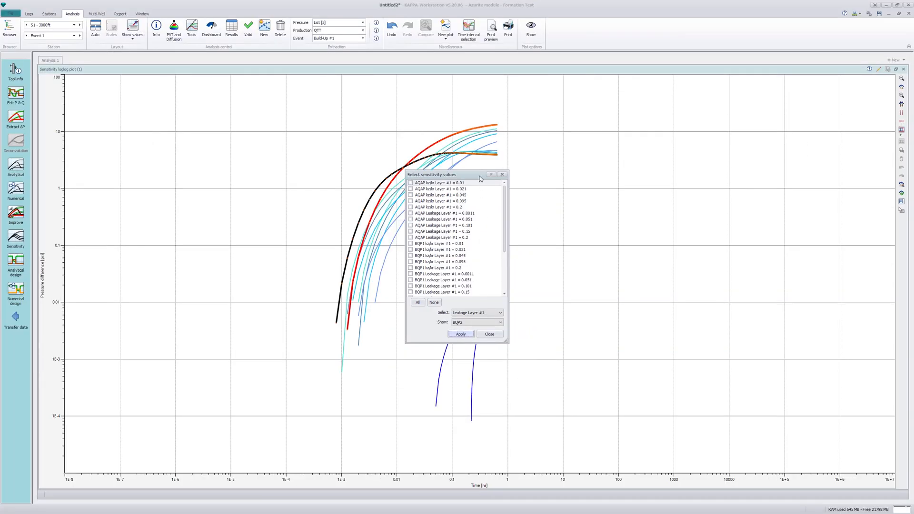
left_click_drag(480, 178, 669, 178)
left_click(691, 175)
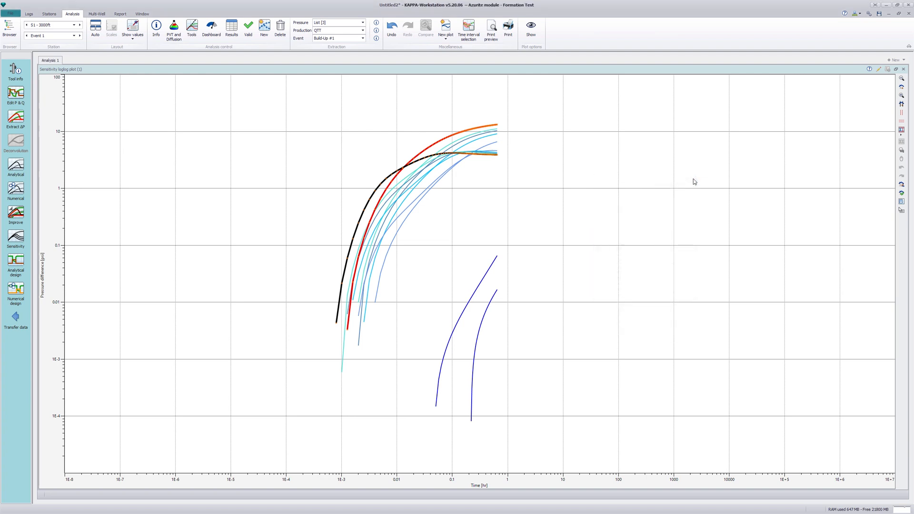
Step: Display the legend on the leakage sensitivity plot and restore the plot to its tiled size
right_click(694, 182)
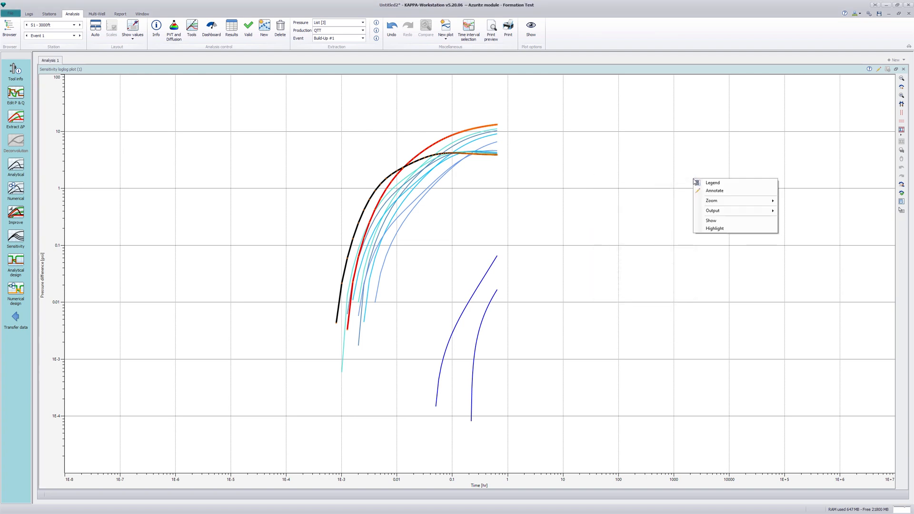
left_click(704, 183)
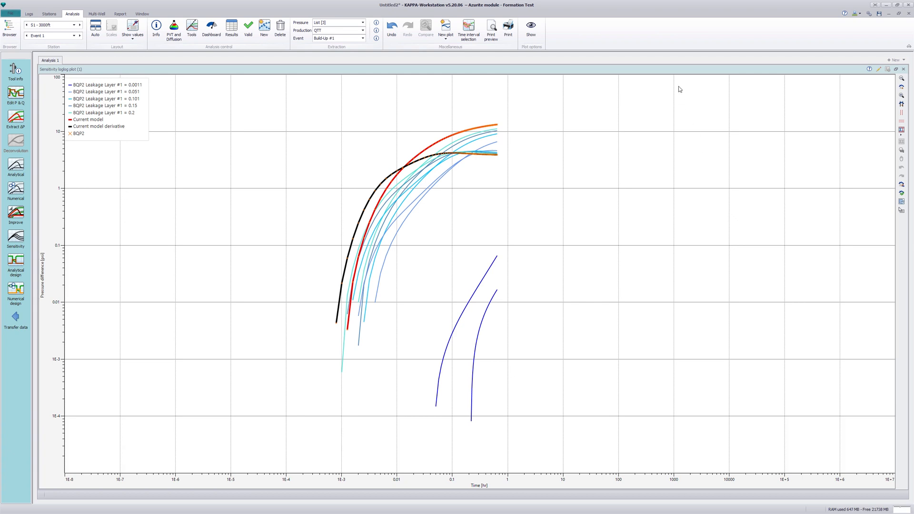
double_click(678, 70)
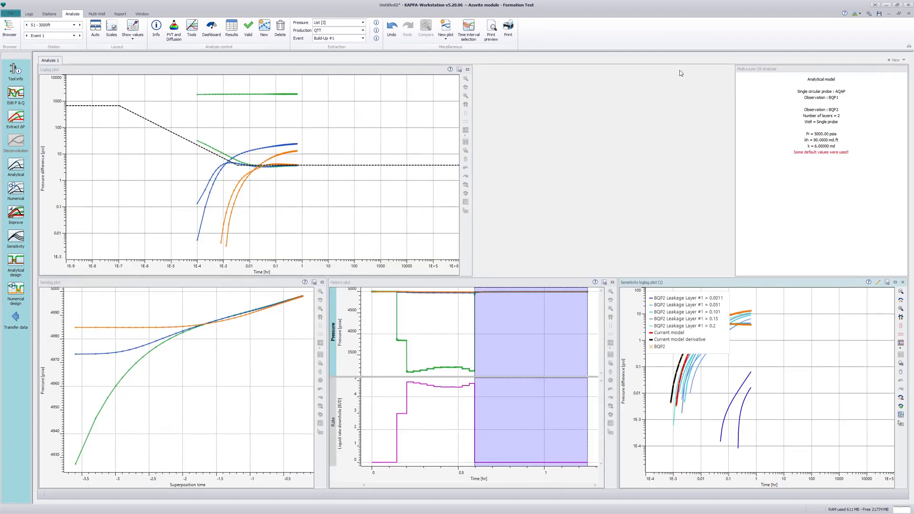
Step: Move the leakage sensitivity plot into the empty space beside the loglog plot, and shift both sensitivity legends clear of the curves
left_click_drag(691, 282, 544, 67)
left_click_drag(545, 101, 662, 103)
left_click_drag(671, 312, 804, 312)
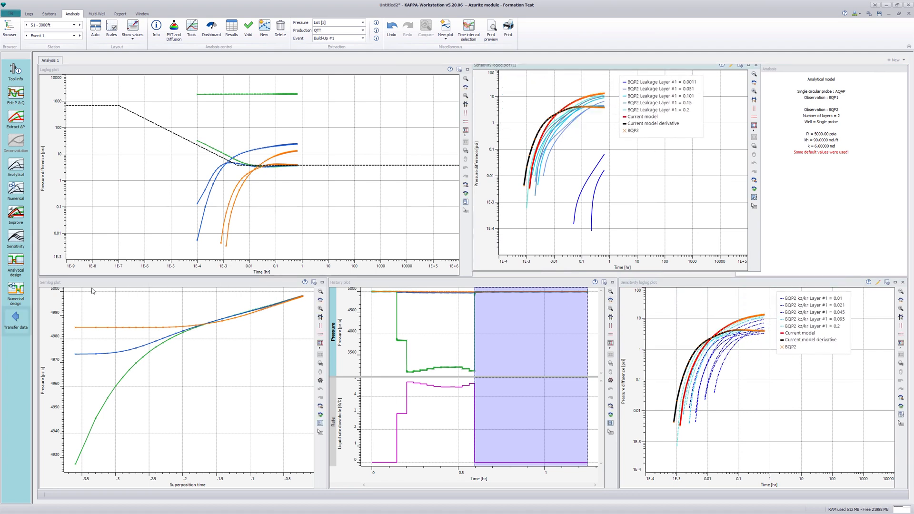
Step: Transfer the tool pressures from the analysis to the station, leaving out the rate history
left_click(19, 320)
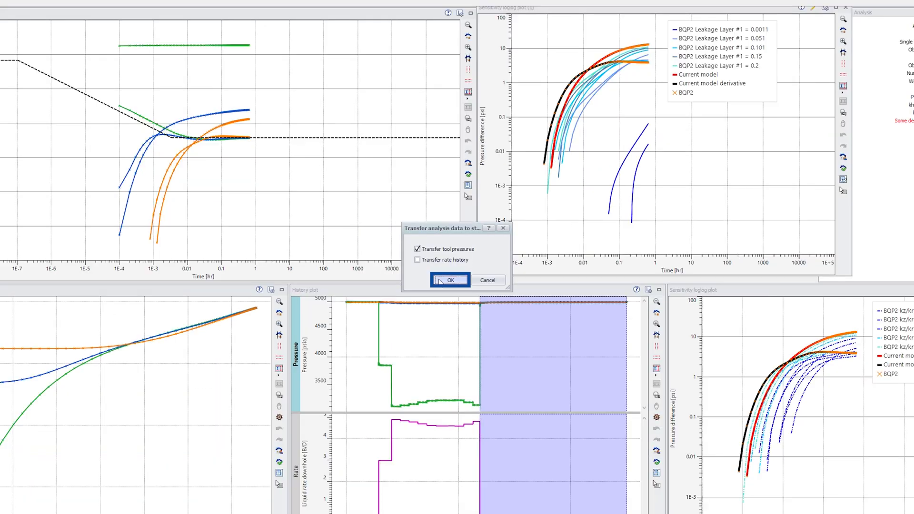
left_click(439, 280)
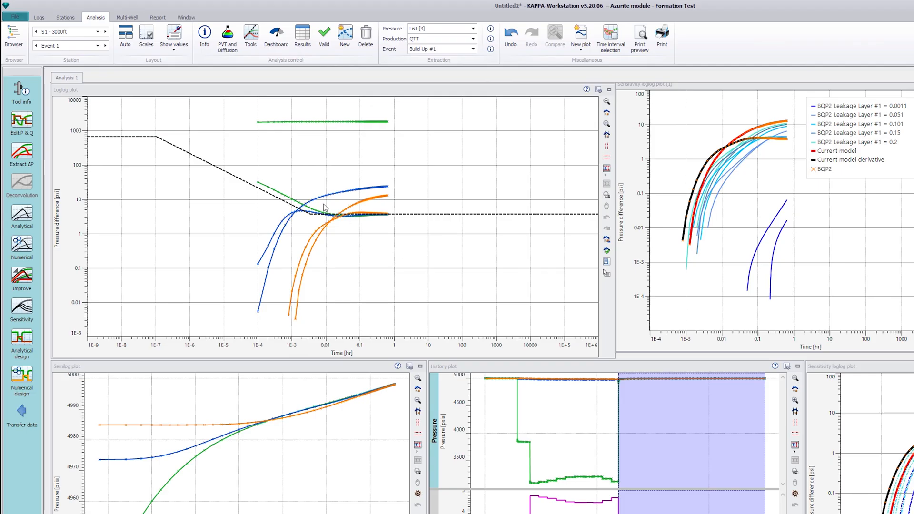
Step: Go to the station data and display the legends on the total rate and pressure plots
left_click(71, 18)
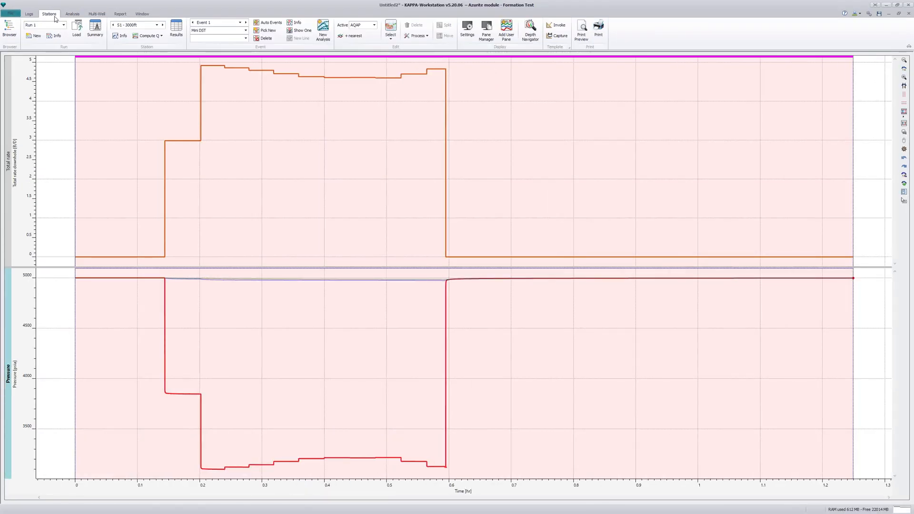
right_click(114, 71)
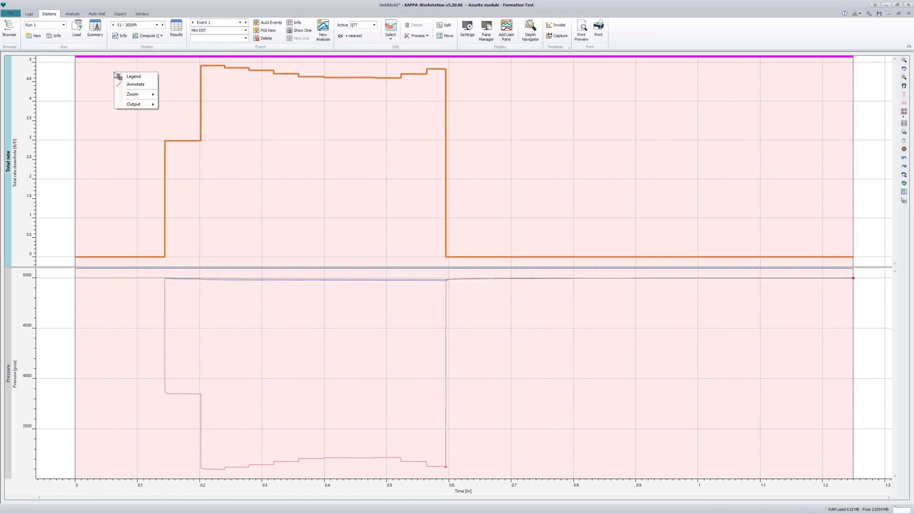
left_click(144, 84)
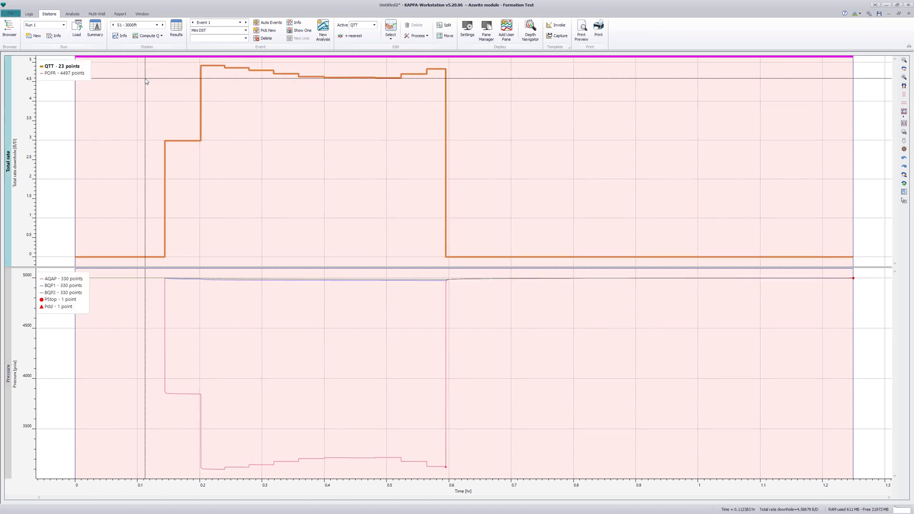